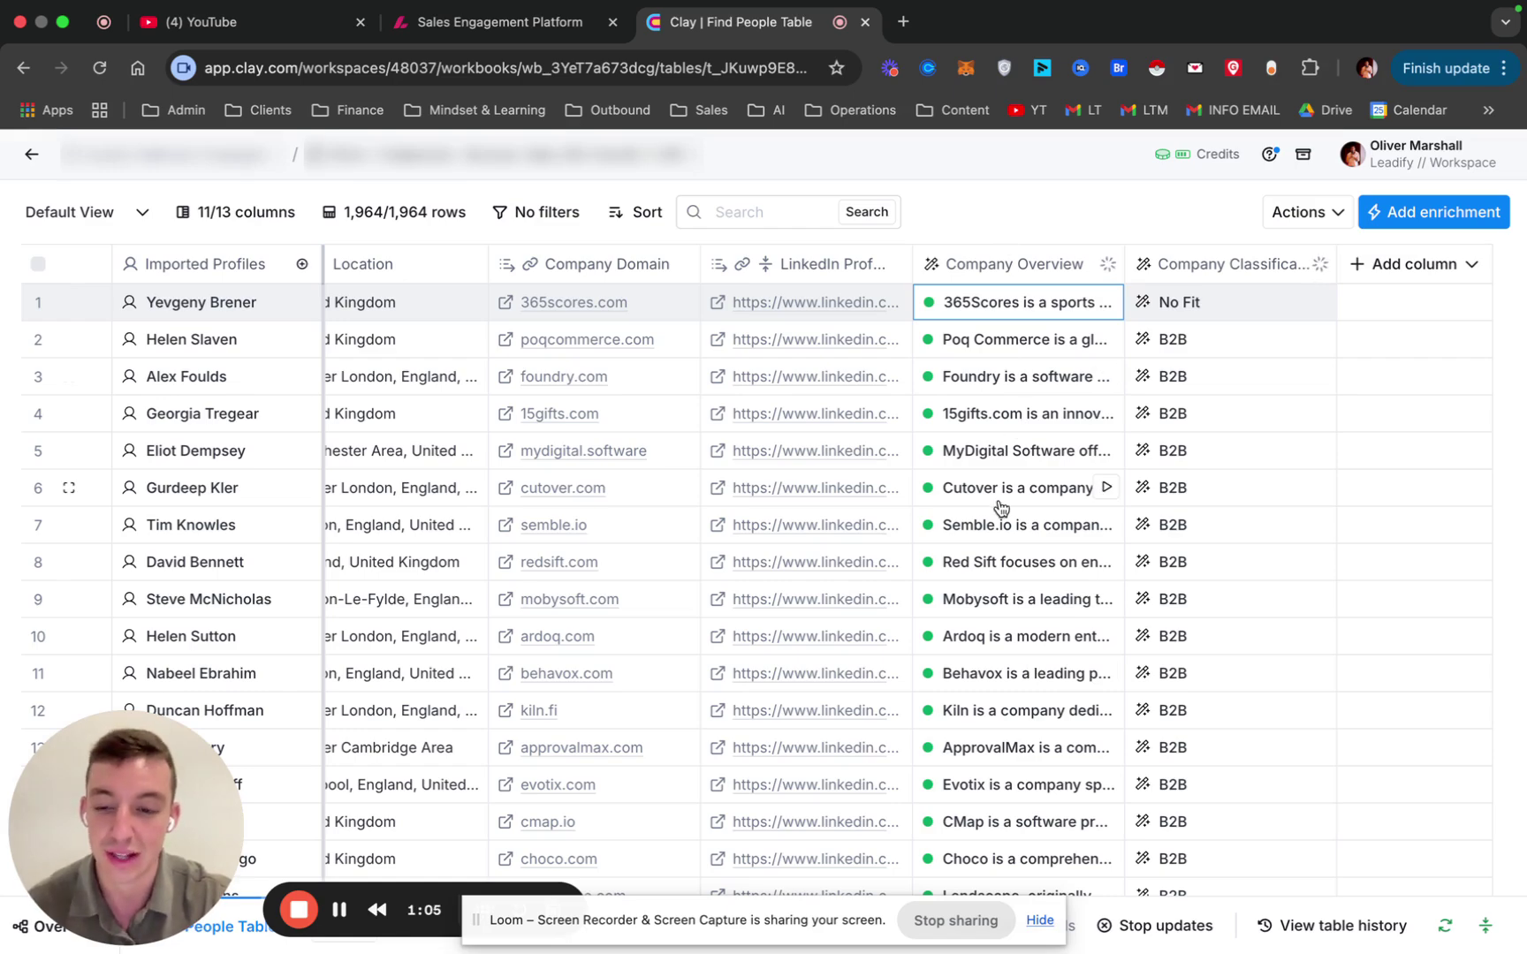
Open the Company Overview column settings and review its visit-the-website prompt instruction.
{"action": "scroll", "coordinate": [999, 506], "scroll_direction": "left", "scroll_amount": 10}
{"action": "scroll", "coordinate": [998, 505], "scroll_direction": "right", "scroll_amount": 10}
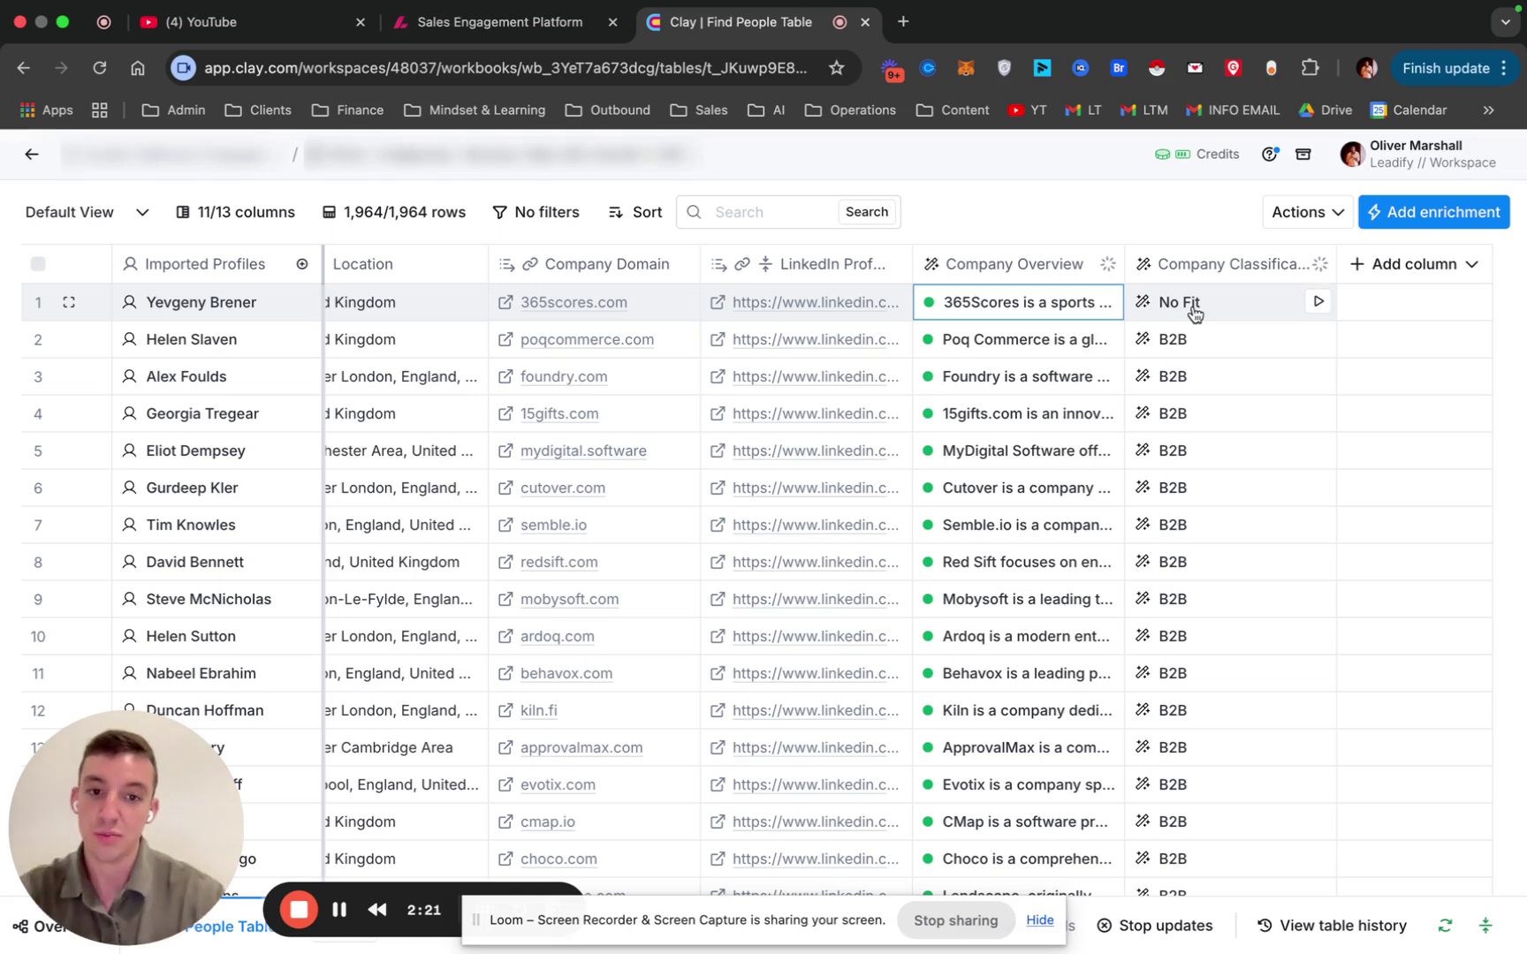
{"action": "left_click", "coordinate": [1012, 276]}
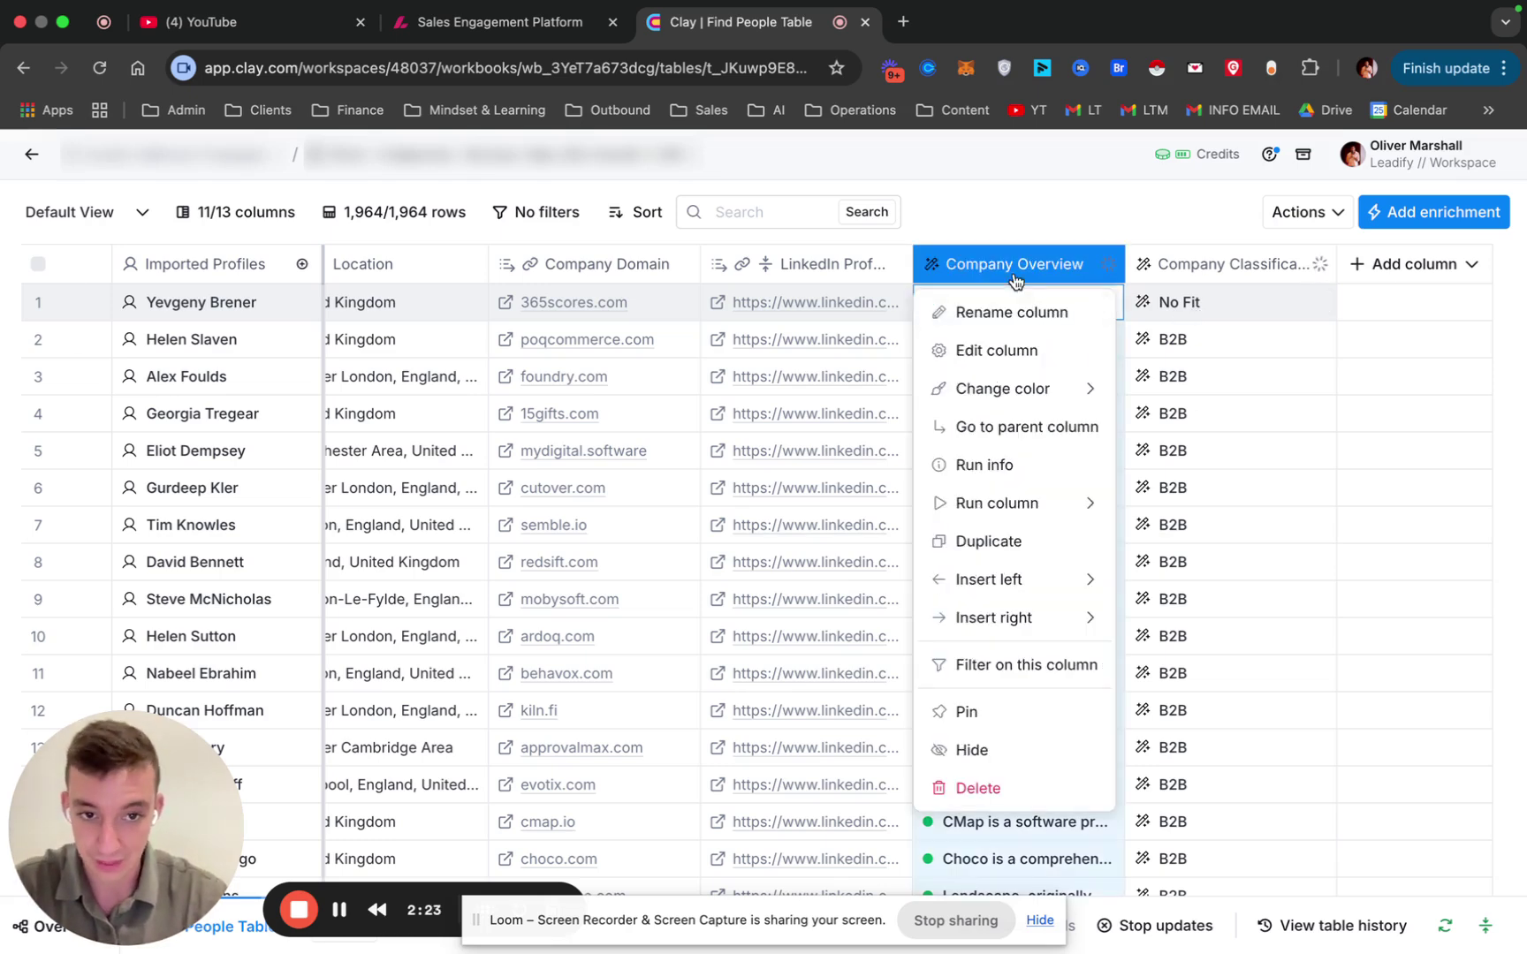
{"action": "left_click", "coordinate": [1041, 355]}
{"action": "left_click_drag", "start_coordinate": [1085, 479], "coordinate": [1360, 481]}
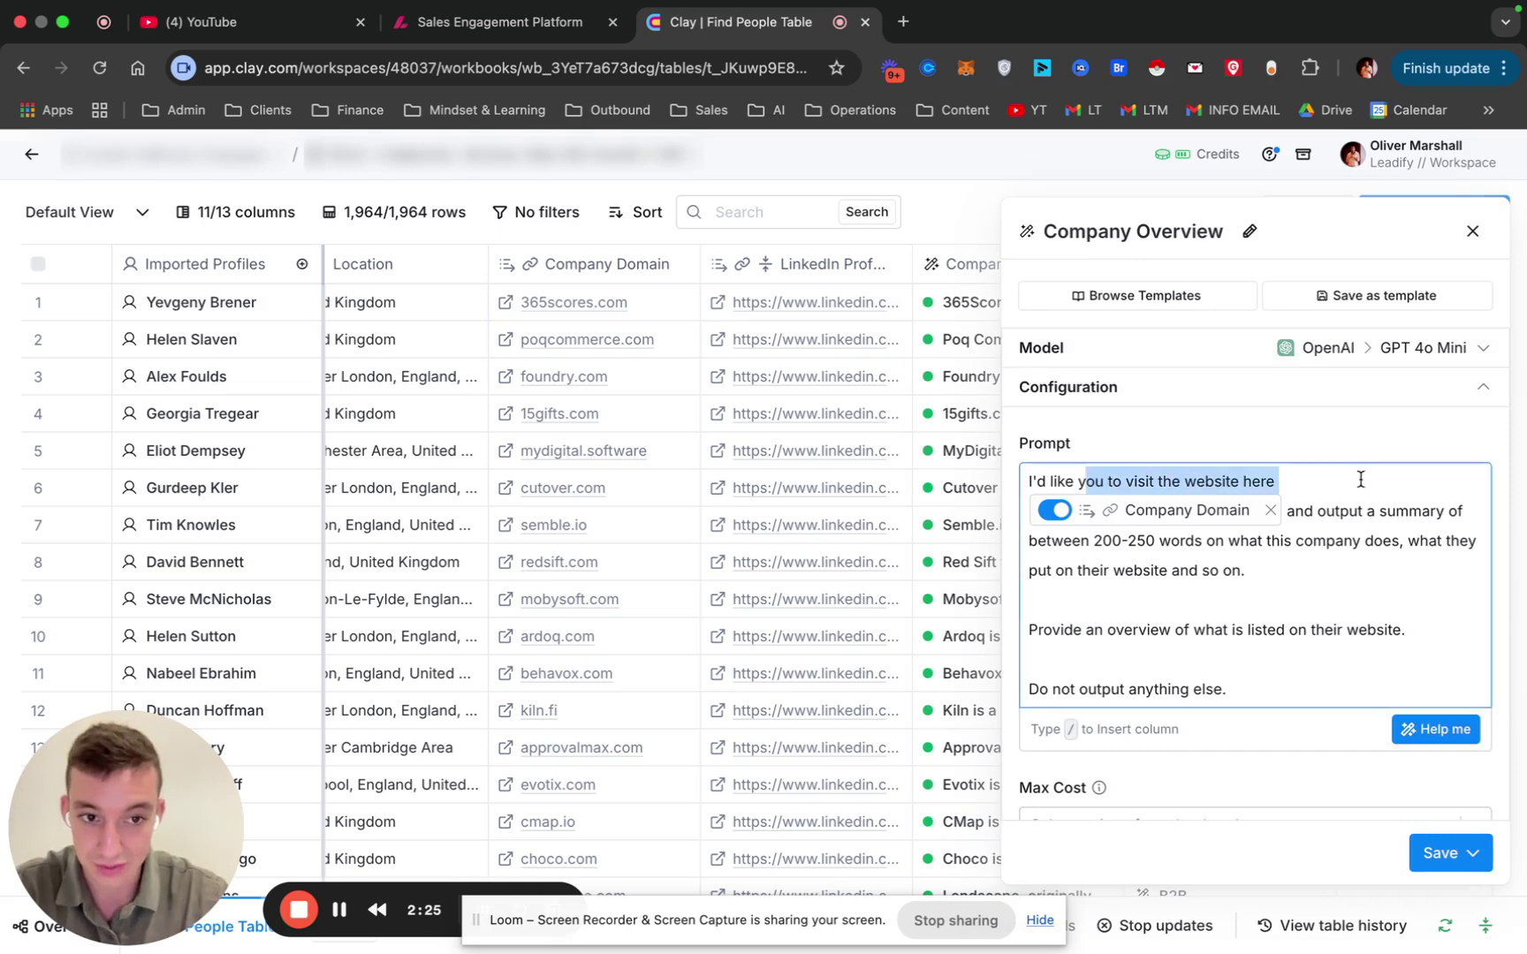
{"action": "scroll", "coordinate": [1316, 510], "scroll_direction": "down", "scroll_amount": 1}
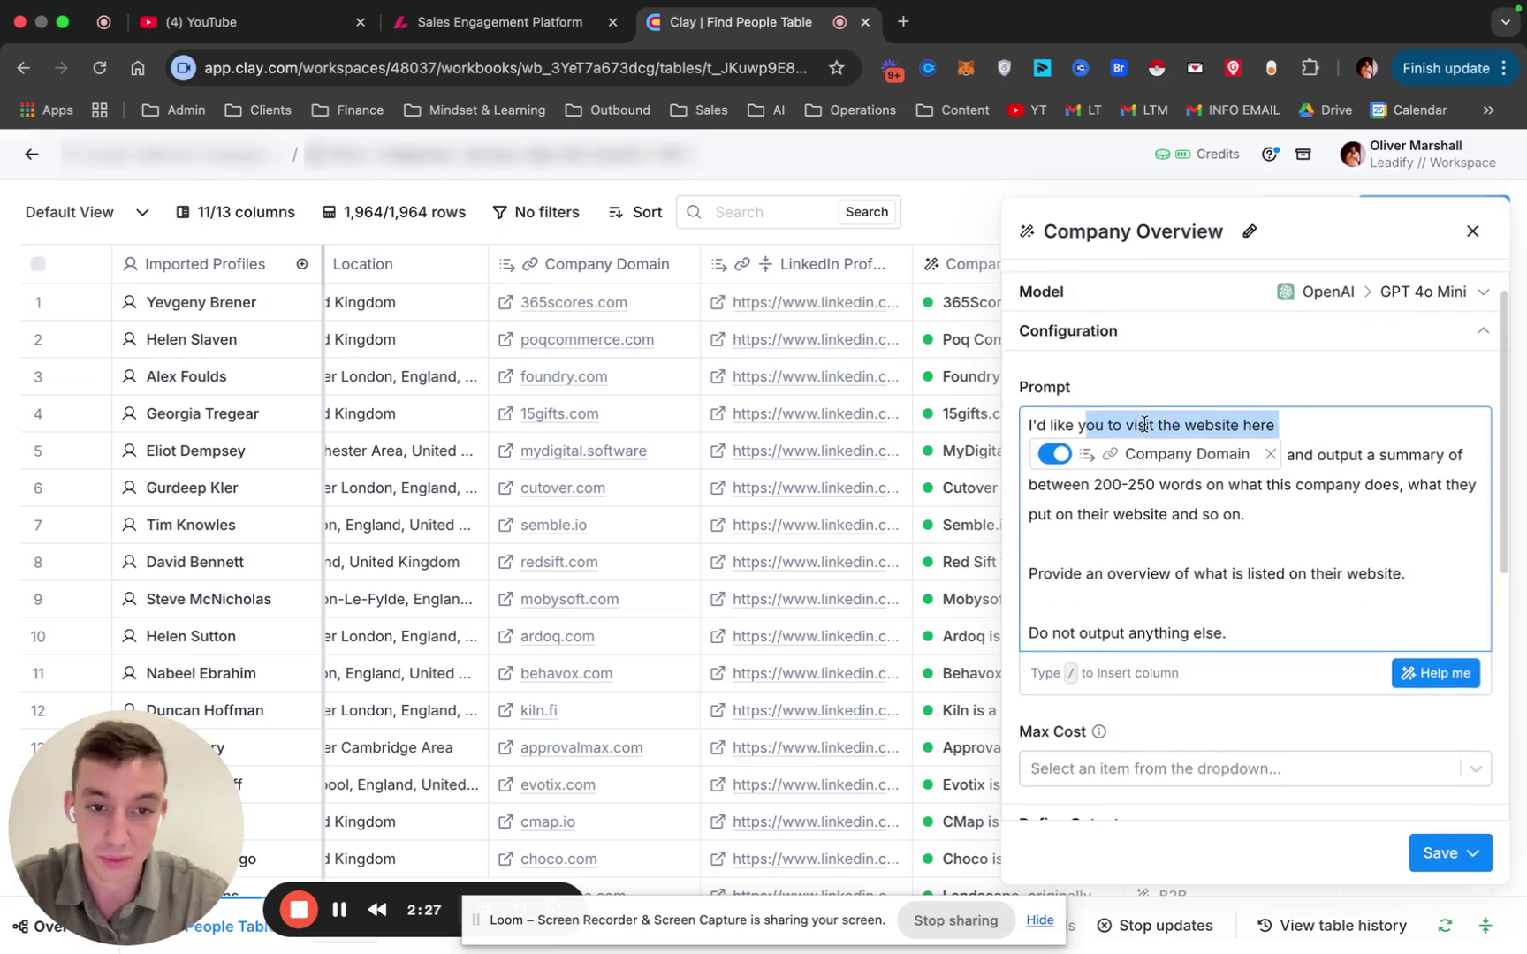
{"action": "mouse_move", "coordinate": [1195, 453]}
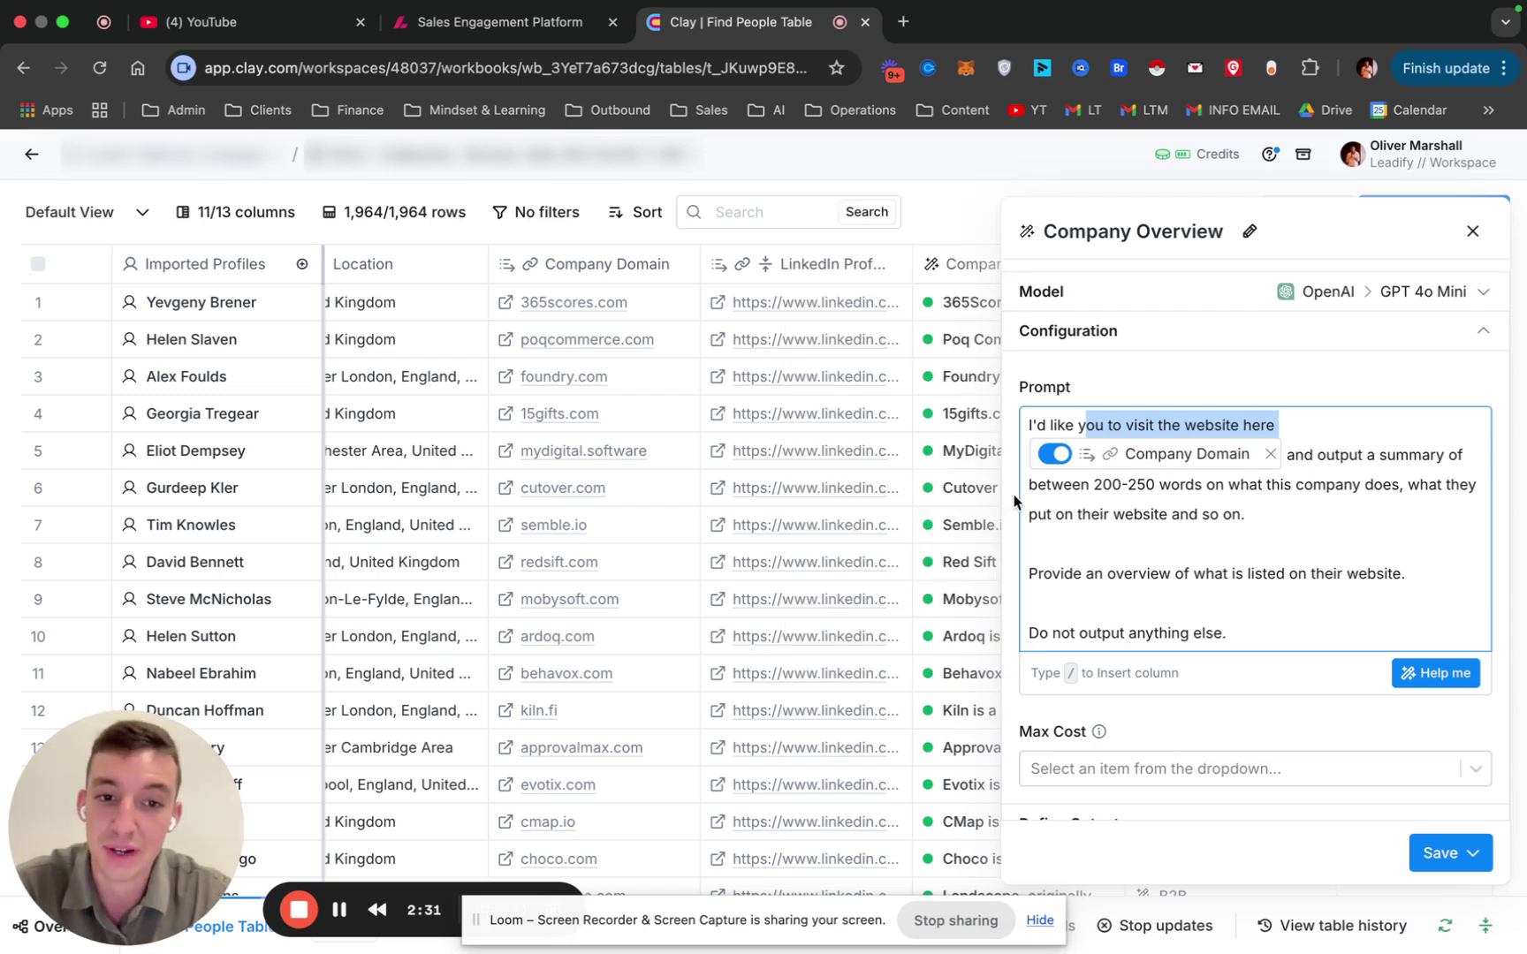
Review the 200-250 word, website-overview and output-nothing-else prompt rules, then close the settings.
{"action": "left_click_drag", "start_coordinate": [1029, 484], "coordinate": [1140, 514]}
{"action": "left_click", "coordinate": [1255, 526]}
{"action": "left_click", "coordinate": [1109, 532]}
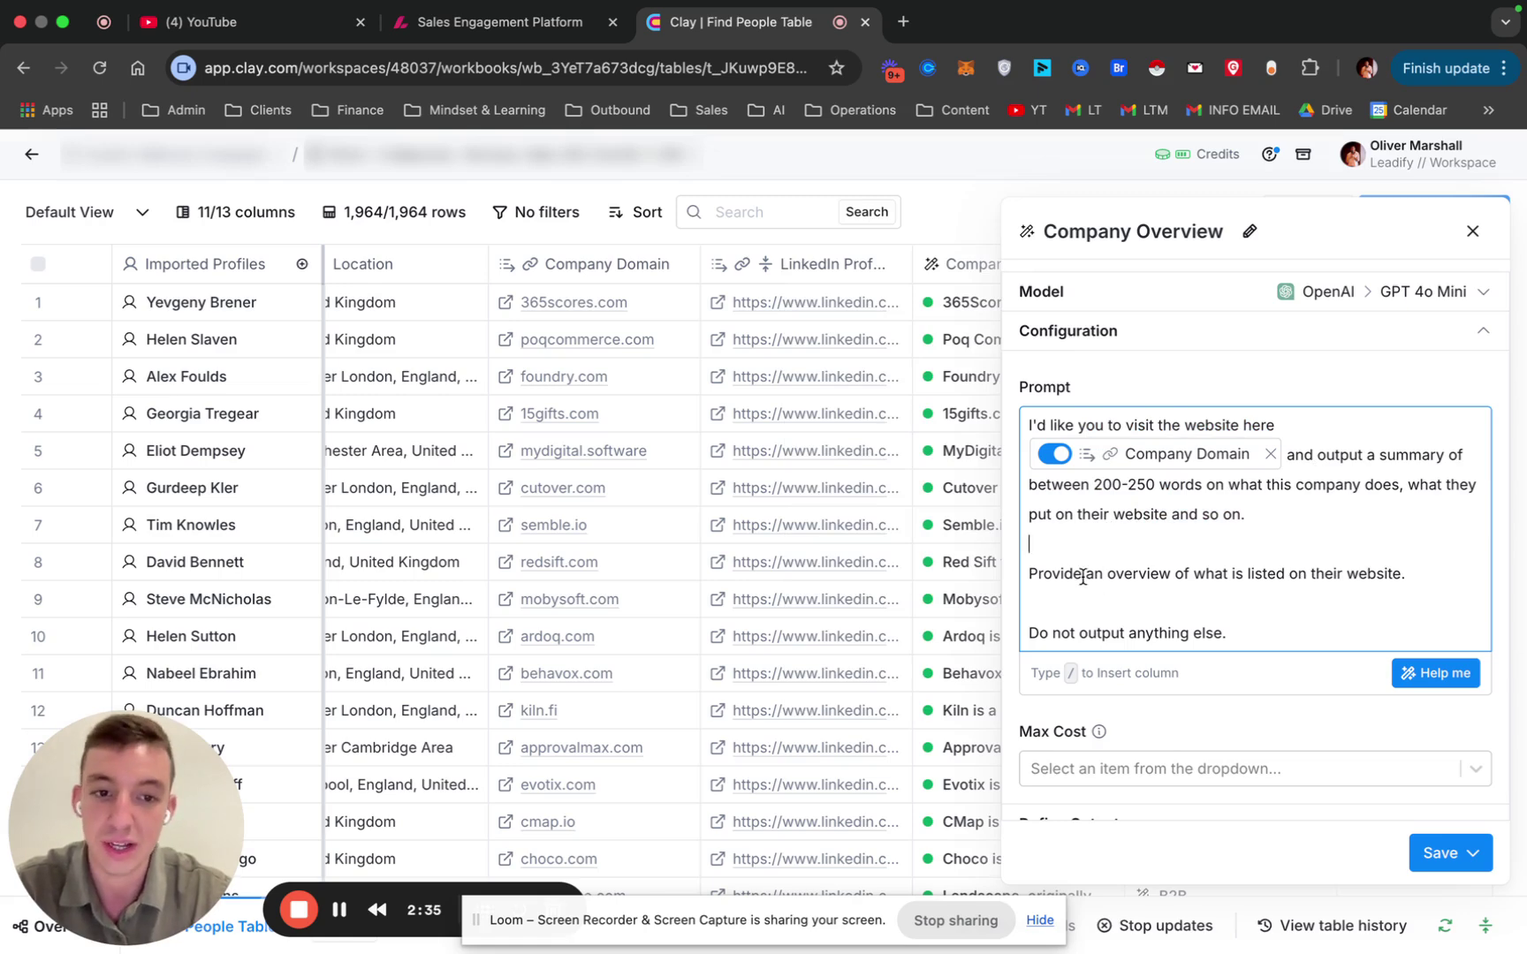
{"action": "left_click_drag", "start_coordinate": [1072, 575], "coordinate": [1454, 575]}
{"action": "left_click", "coordinate": [1242, 606]}
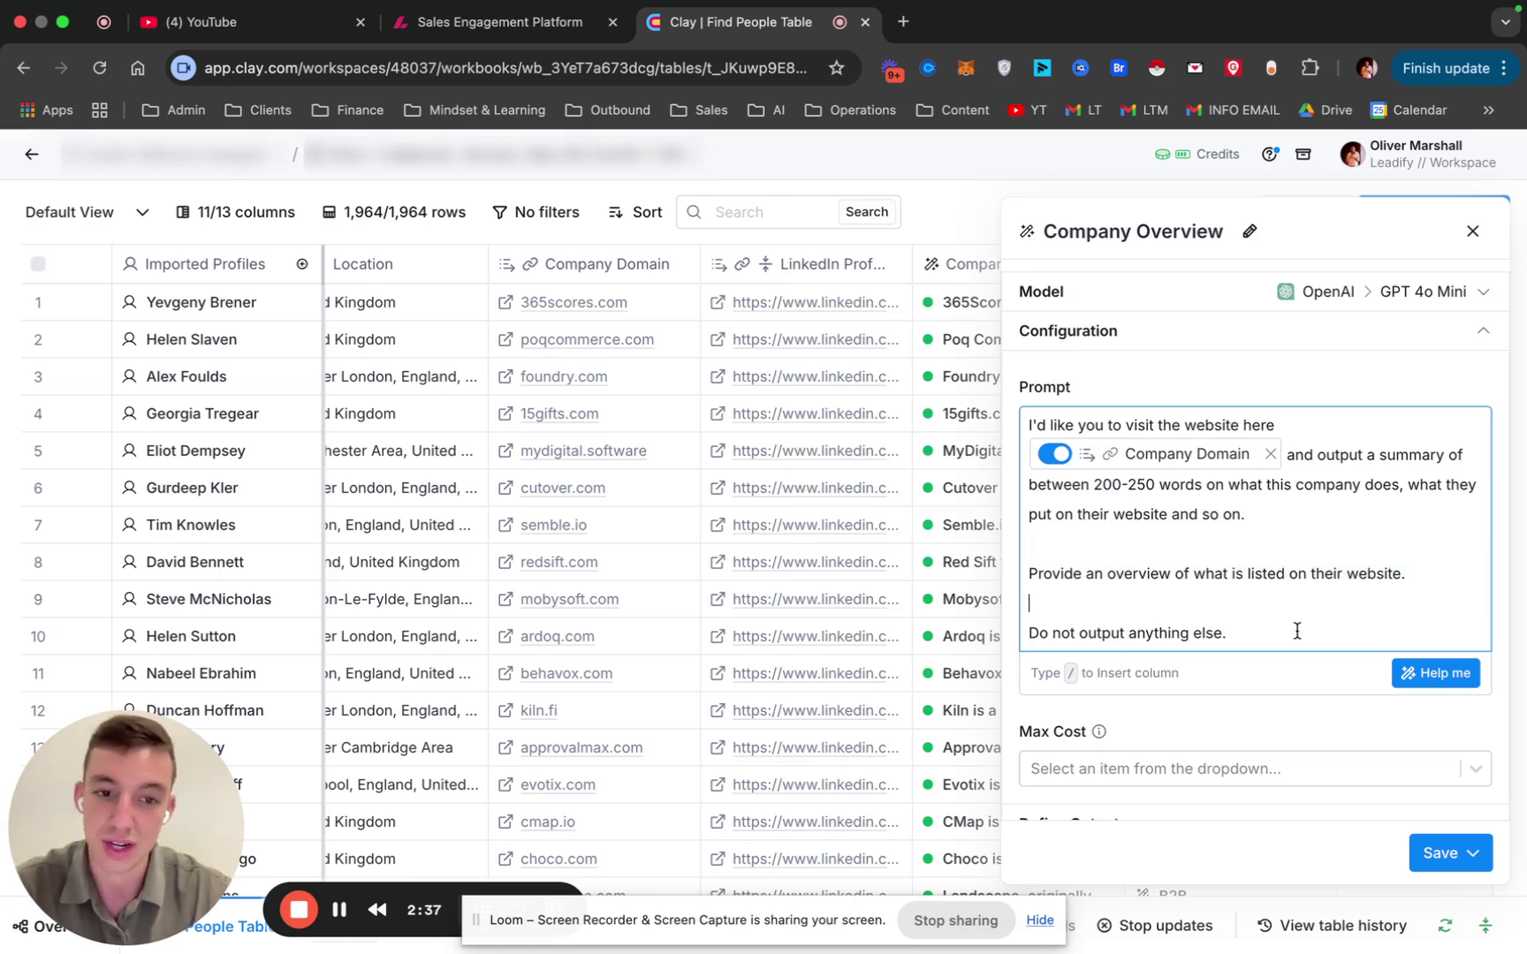
{"action": "left_click_drag", "start_coordinate": [1296, 630], "coordinate": [1031, 632]}
{"action": "left_click", "coordinate": [1472, 230]}
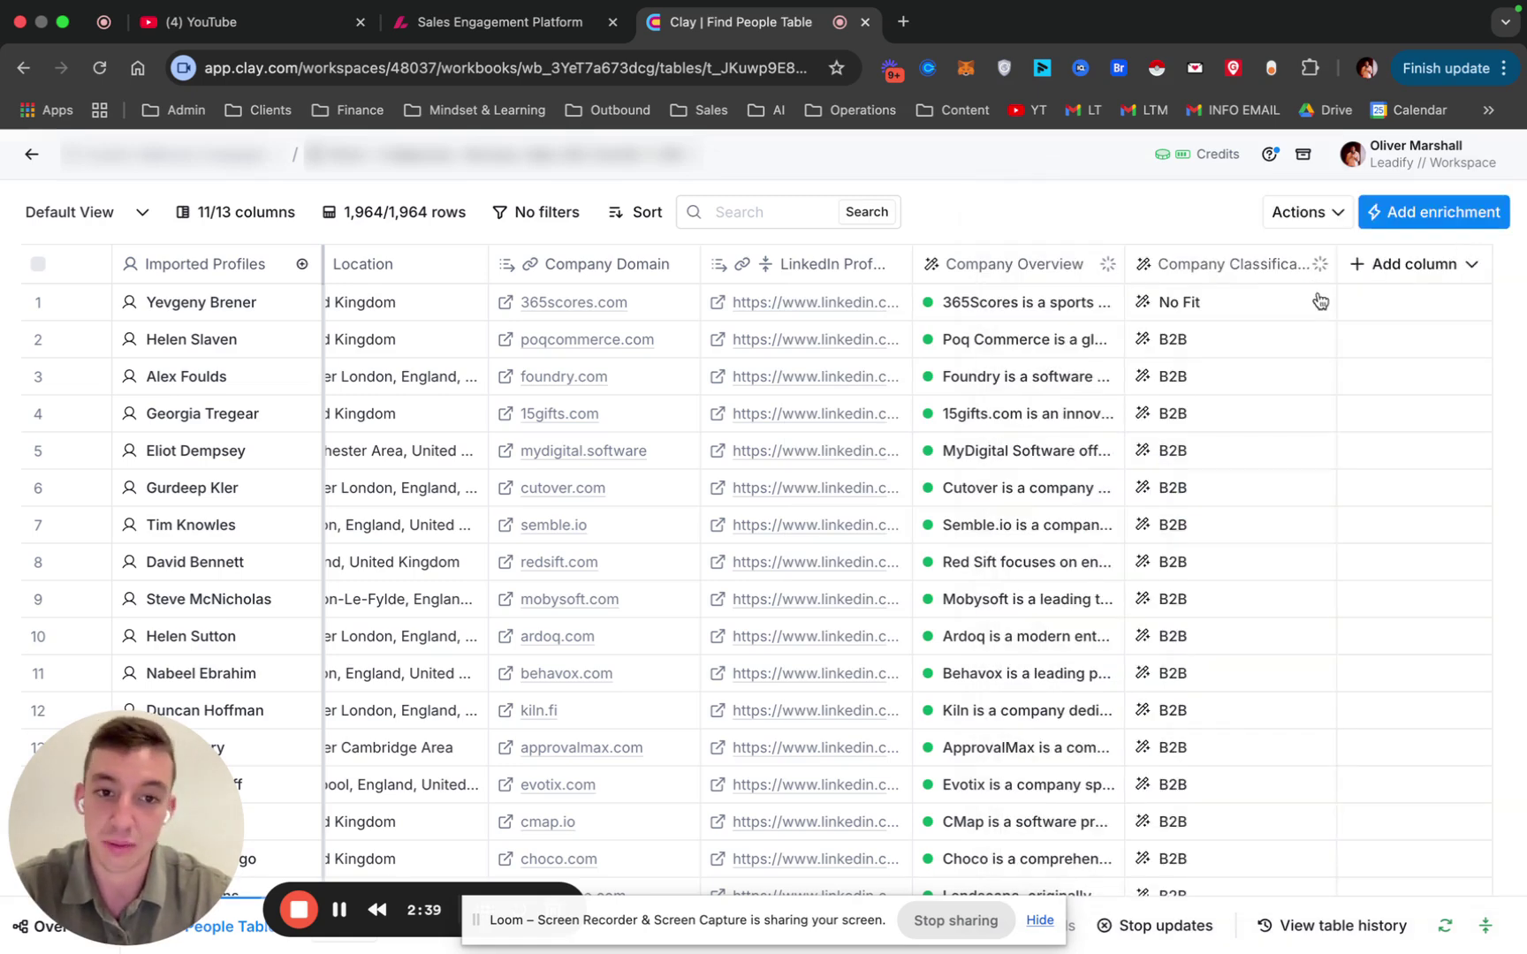
Inspect the generated overview details for 365Scores and Poq Commerce.
{"action": "left_click", "coordinate": [999, 309]}
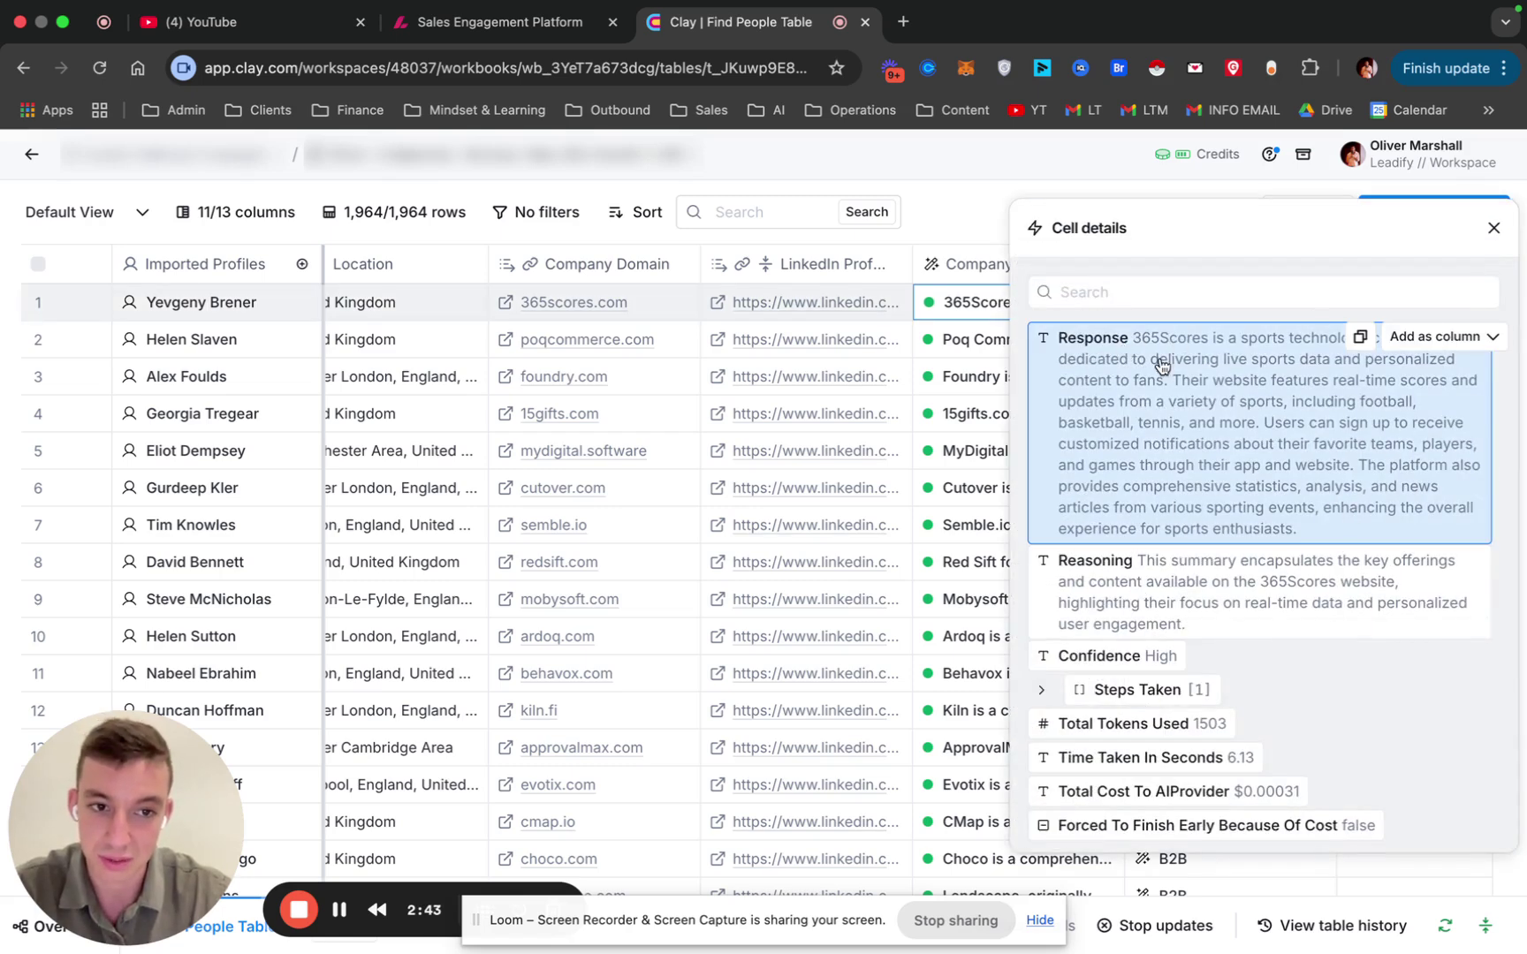
{"action": "key", "text": "Down"}
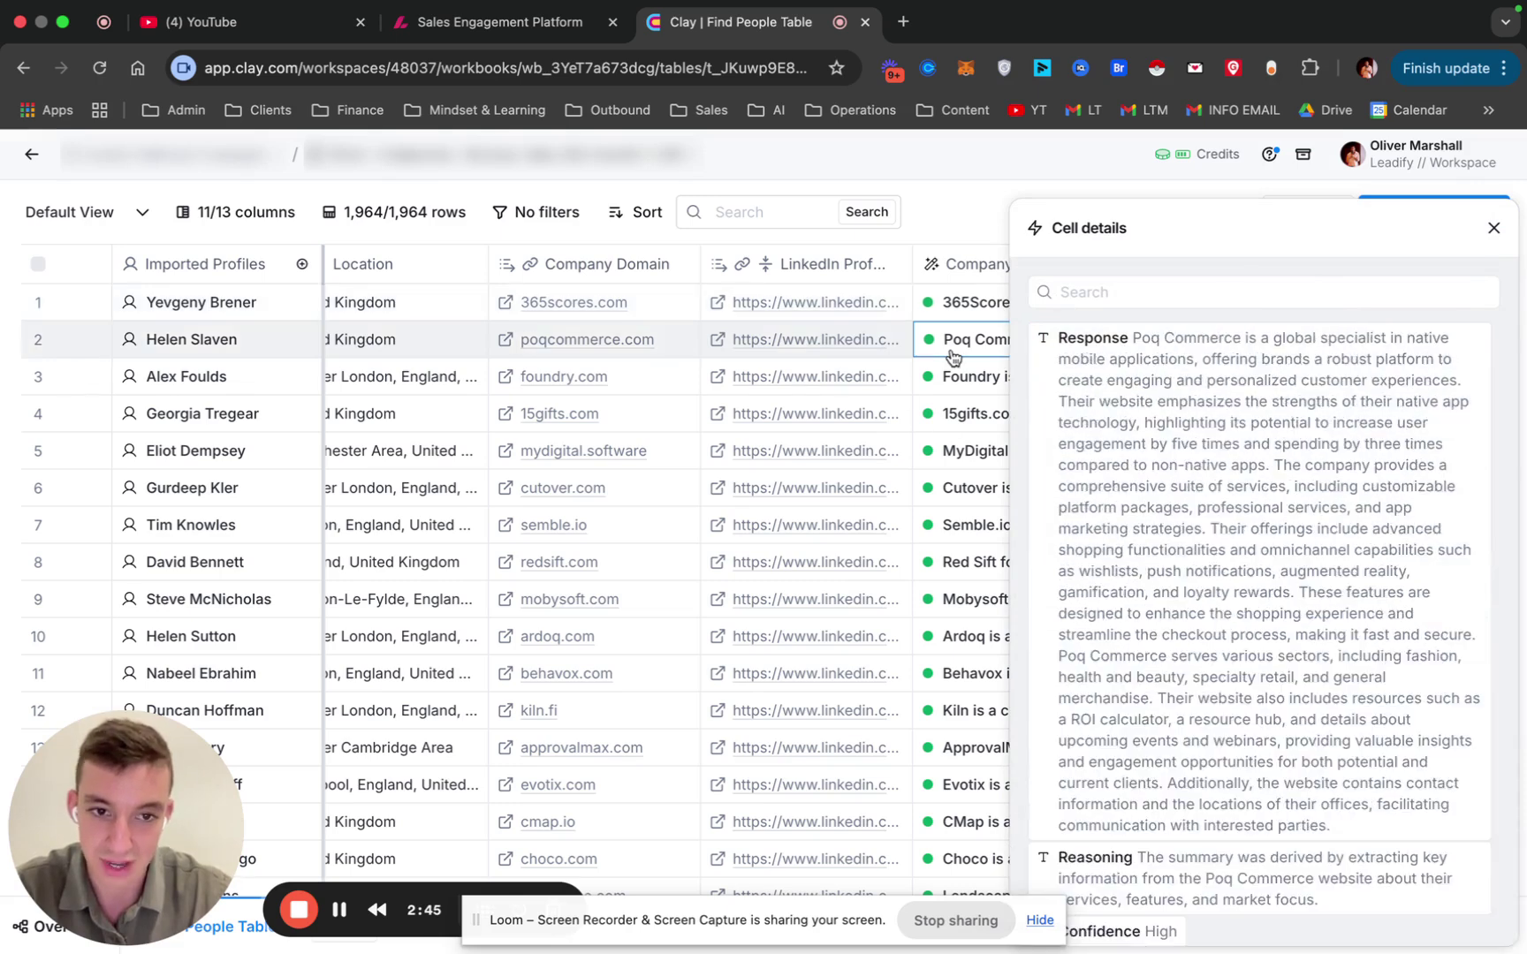
{"action": "scroll", "coordinate": [1243, 354], "scroll_direction": "down", "scroll_amount": 1}
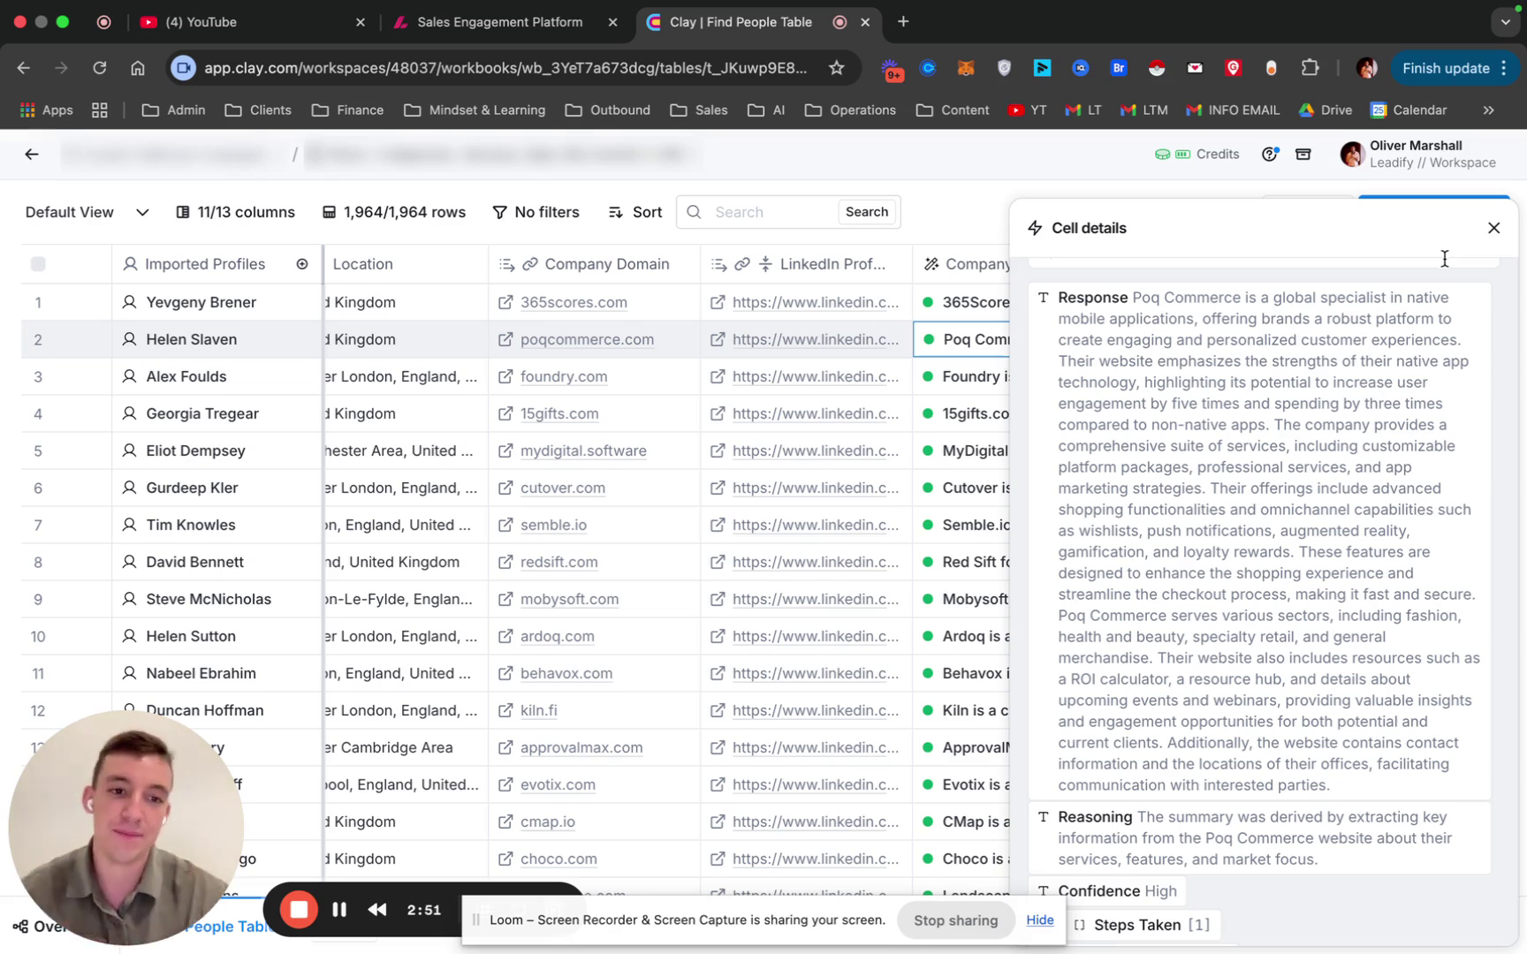
{"action": "left_click", "coordinate": [1490, 229]}
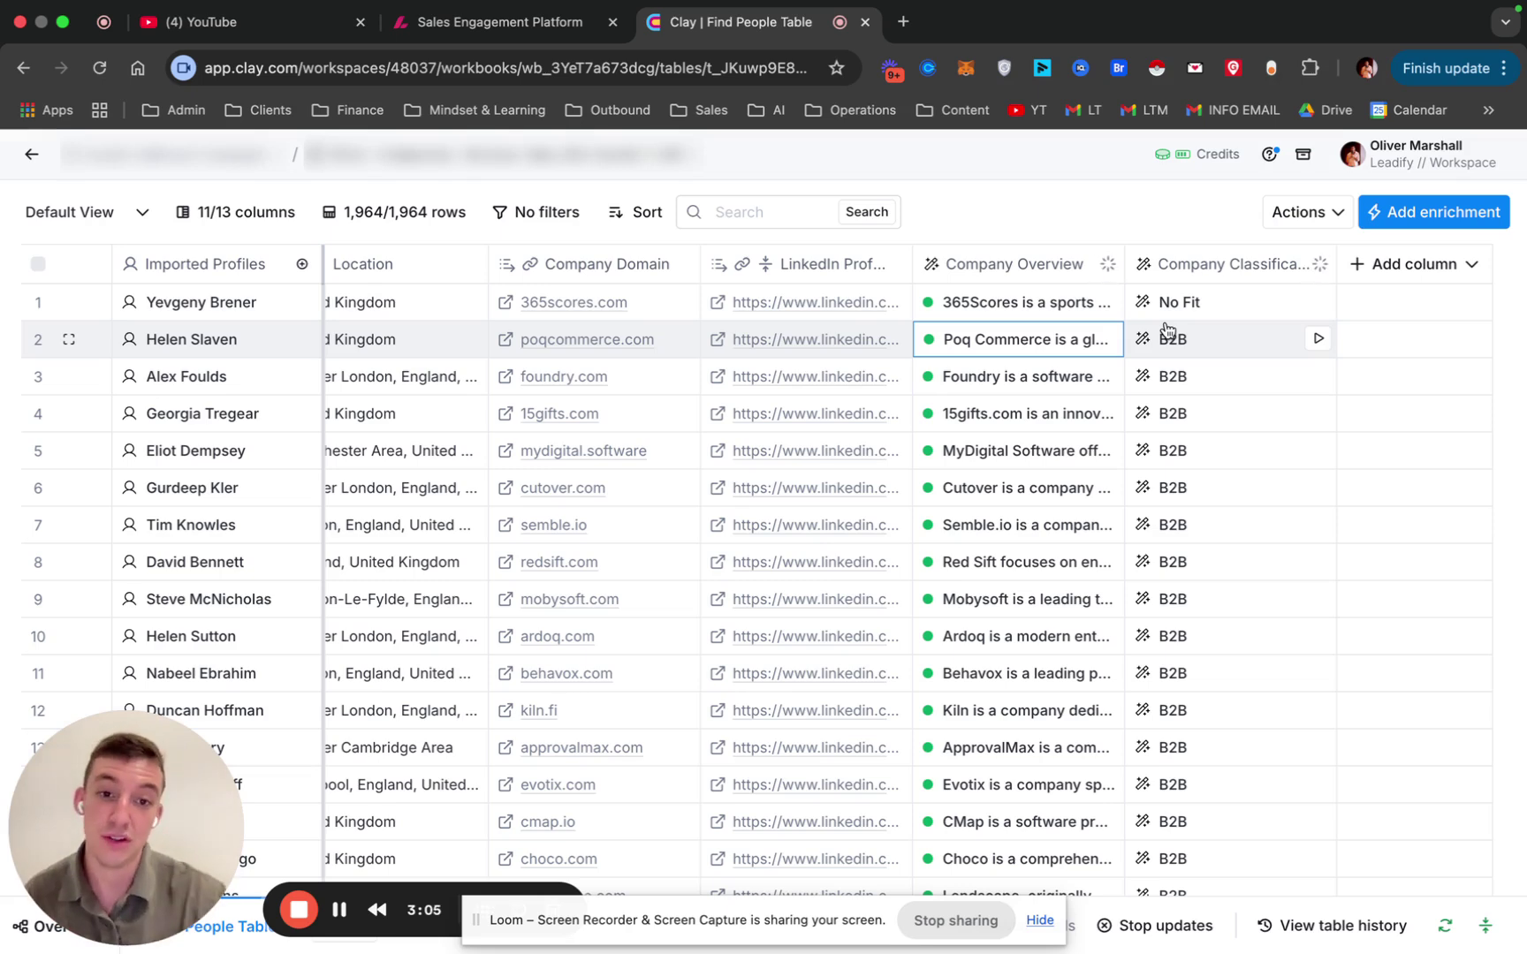
{"action": "left_click", "coordinate": [997, 304]}
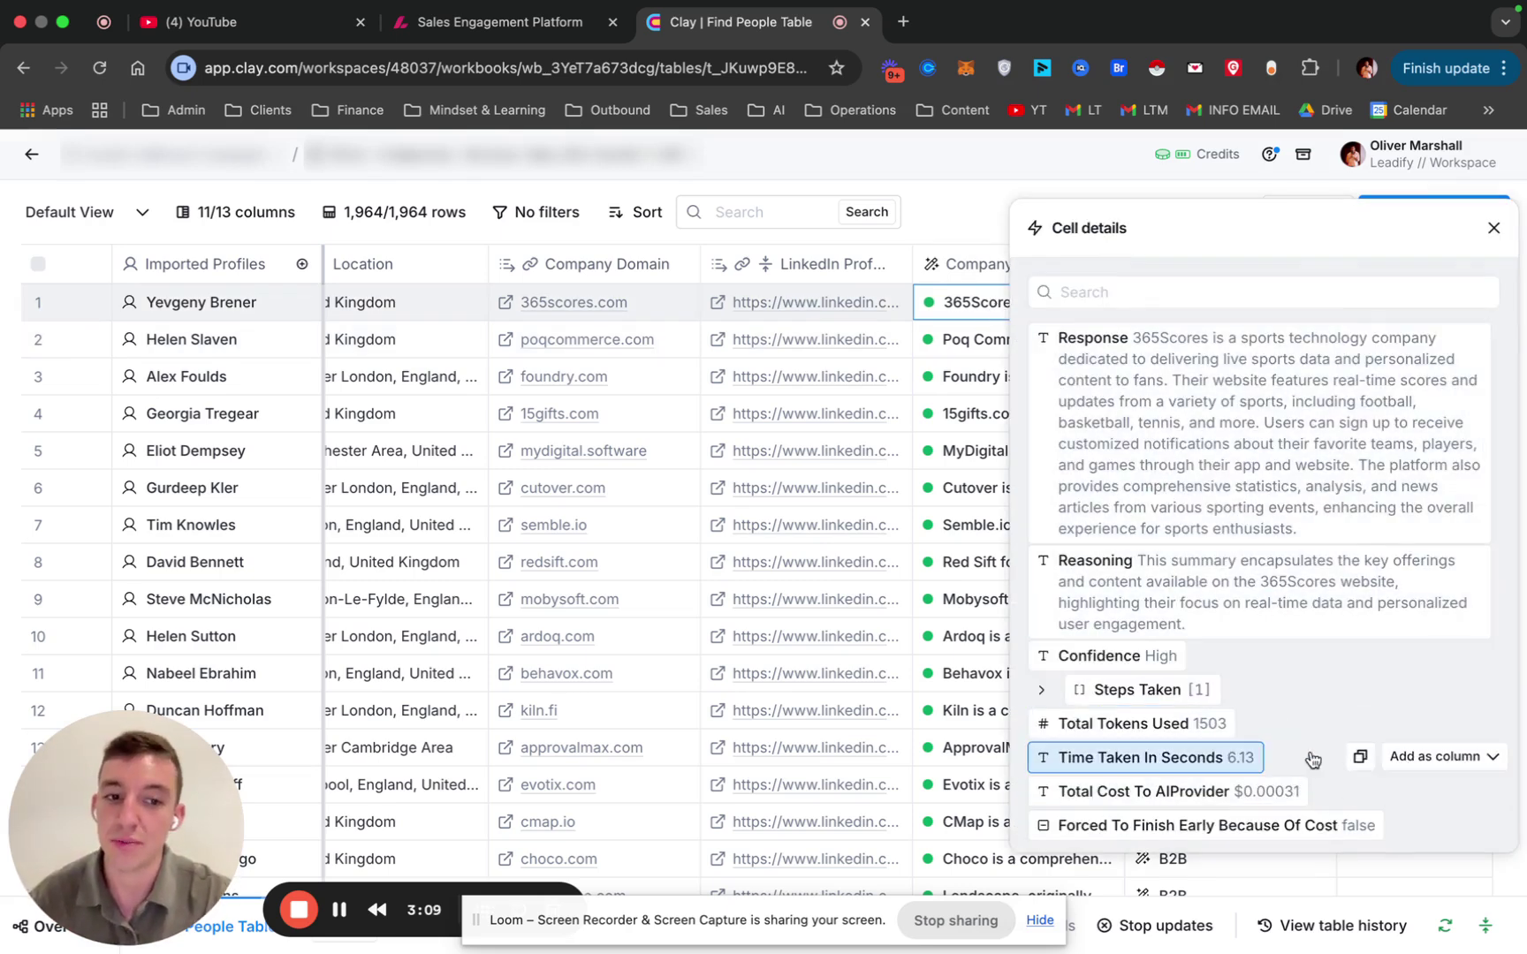
{"action": "left_click", "coordinate": [1494, 228]}
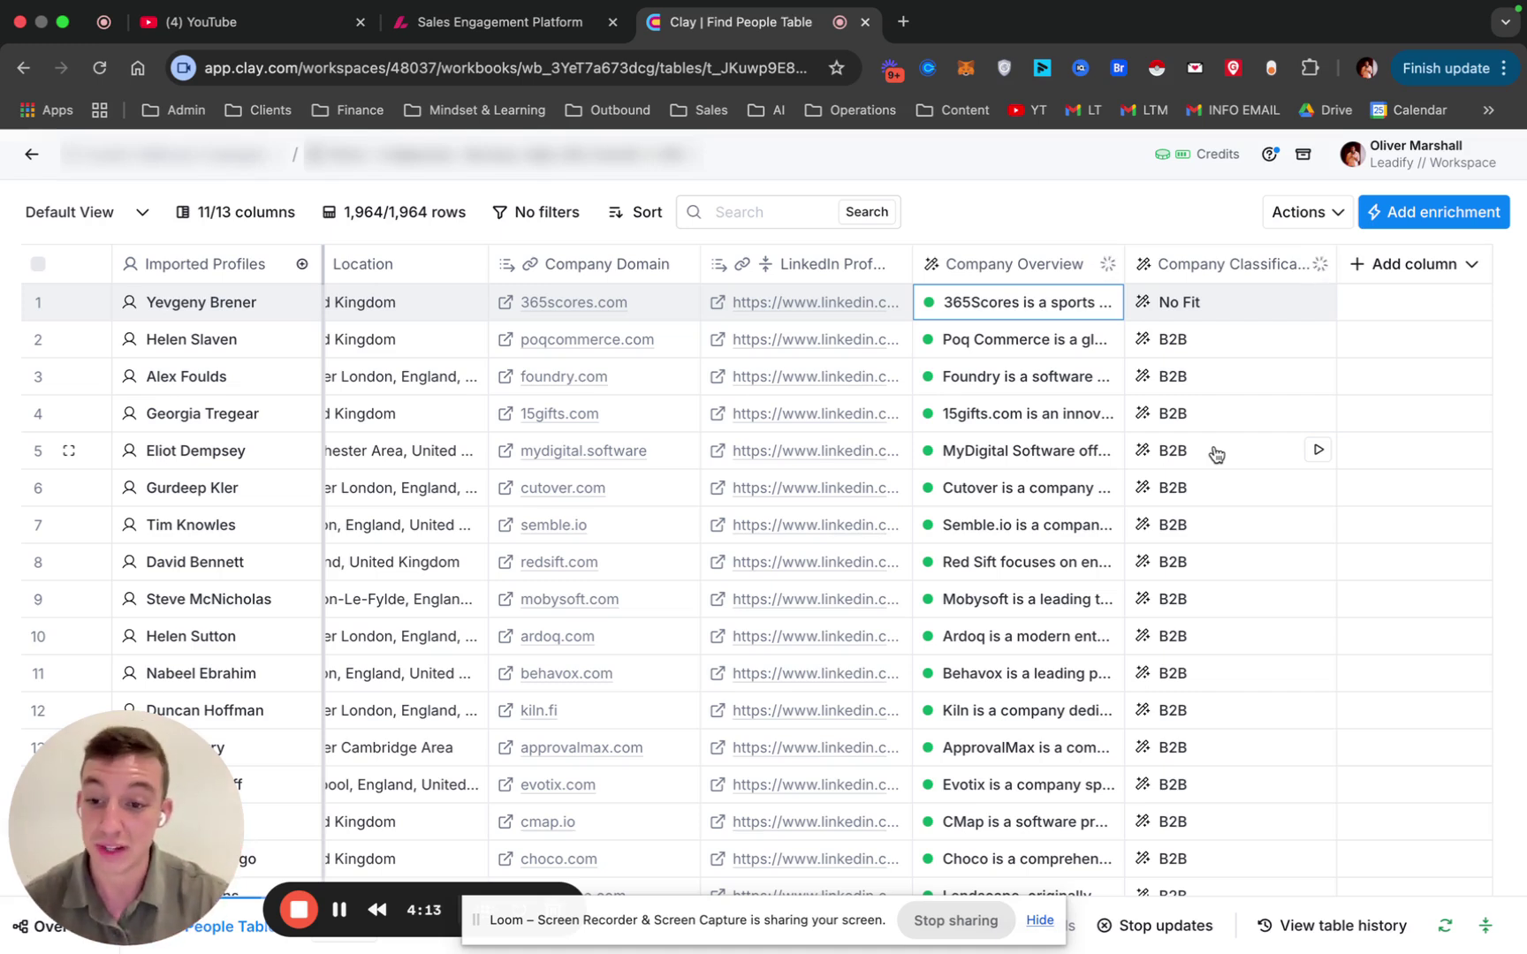
Open the Company Classification settings and review the B2B or No Fit choice and B2B criteria.
{"action": "left_click", "coordinate": [1229, 278]}
{"action": "left_click", "coordinate": [1234, 345]}
{"action": "scroll", "coordinate": [1262, 434], "scroll_direction": "down", "scroll_amount": 1}
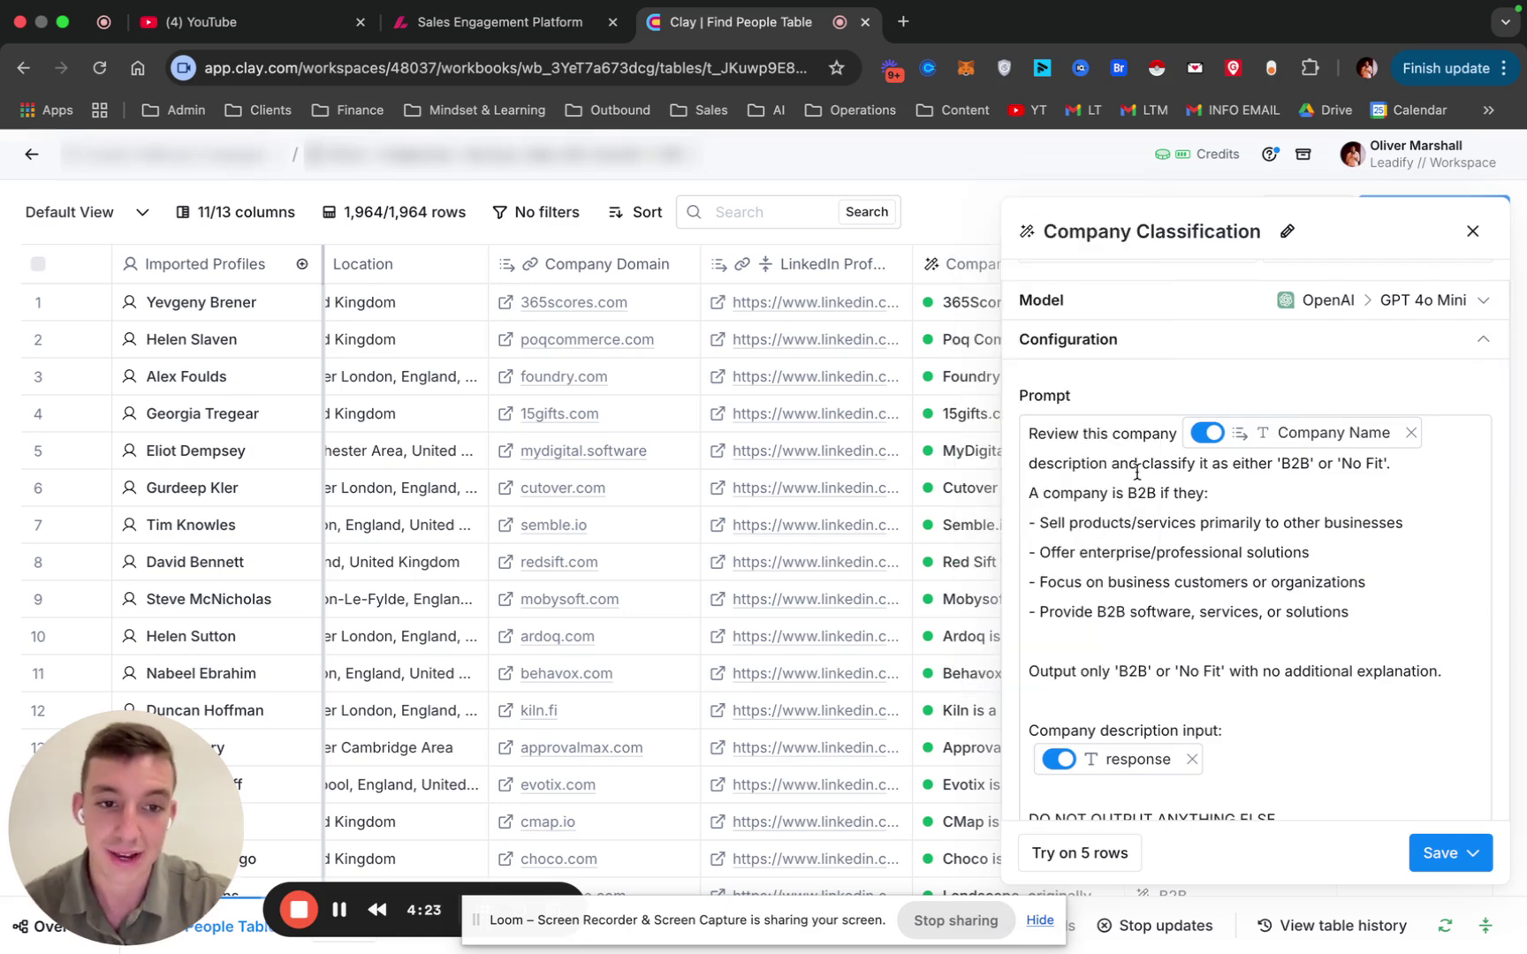
{"action": "left_click_drag", "start_coordinate": [1281, 465], "coordinate": [1333, 465]}
{"action": "left_click", "coordinate": [1074, 492]}
{"action": "left_click_drag", "start_coordinate": [1029, 492], "coordinate": [1371, 614]}
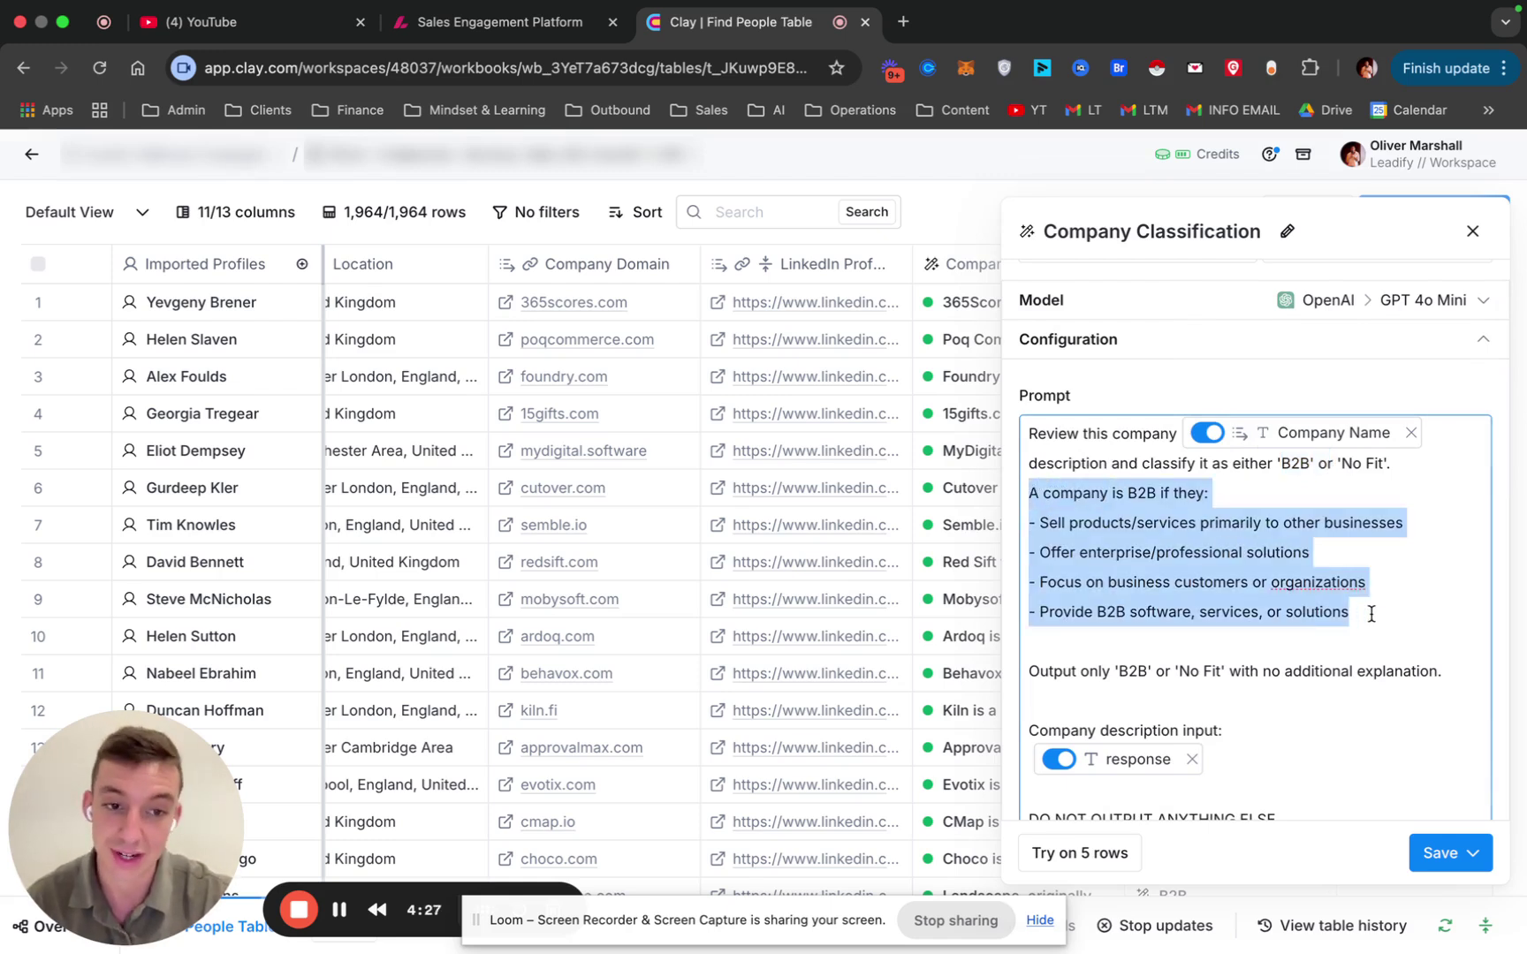
{"action": "scroll", "coordinate": [1370, 614], "scroll_direction": "down", "scroll_amount": 1}
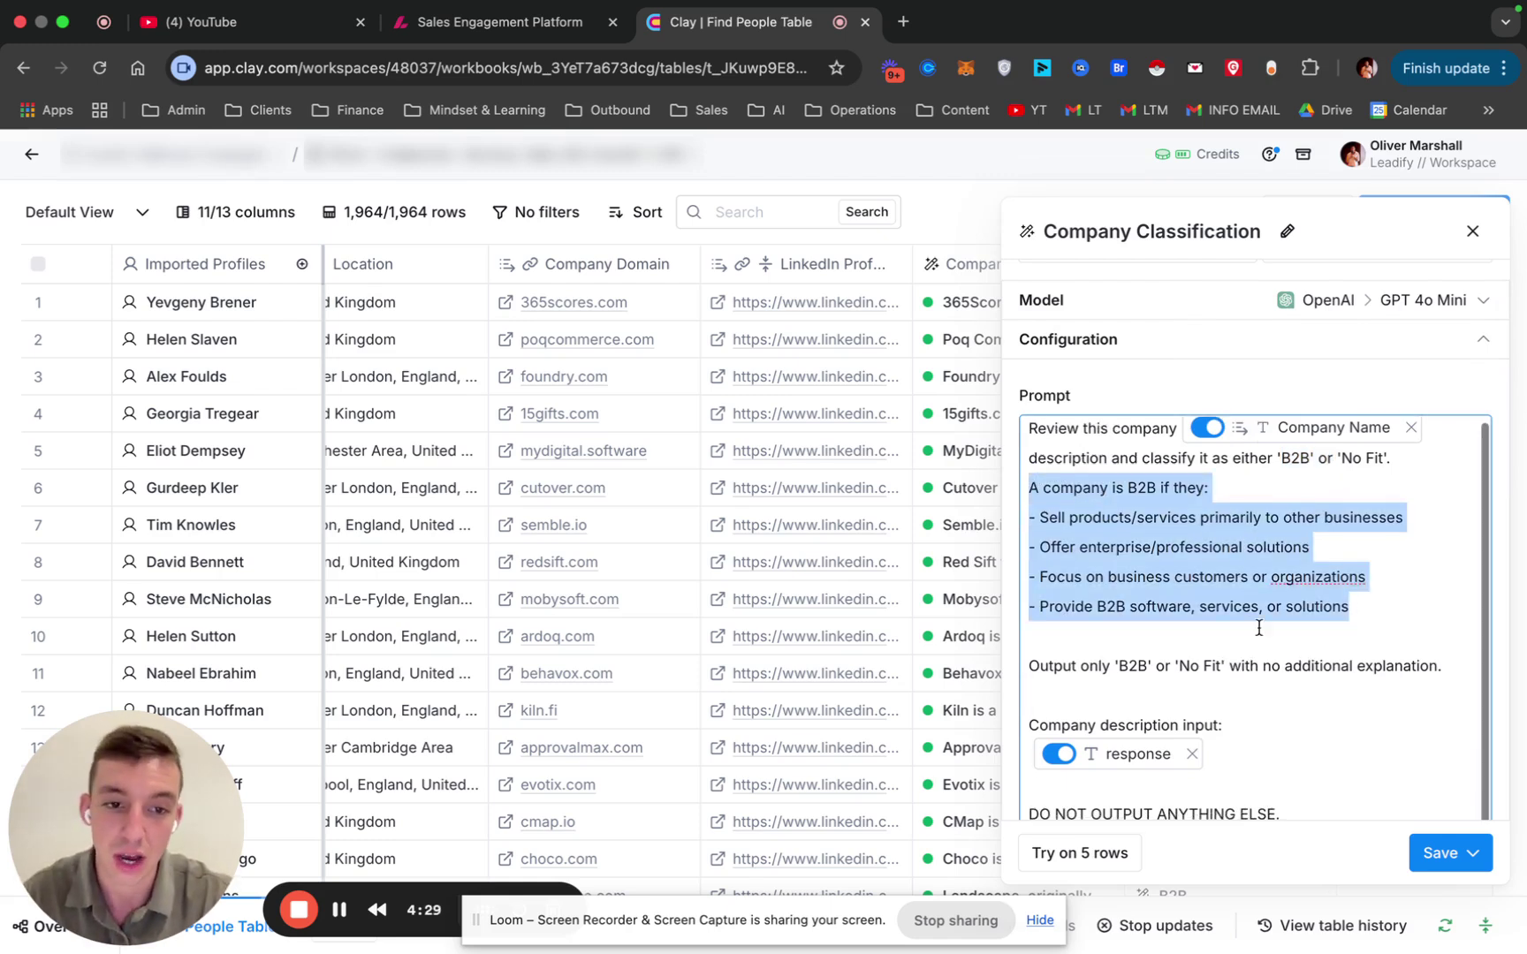
{"action": "left_click", "coordinate": [1156, 673]}
Check the allowed 'B2B' or 'No Fit' answers and the output-nothing-else rule, then close the panel.
{"action": "scroll", "coordinate": [1156, 674], "scroll_direction": "down", "scroll_amount": 3}
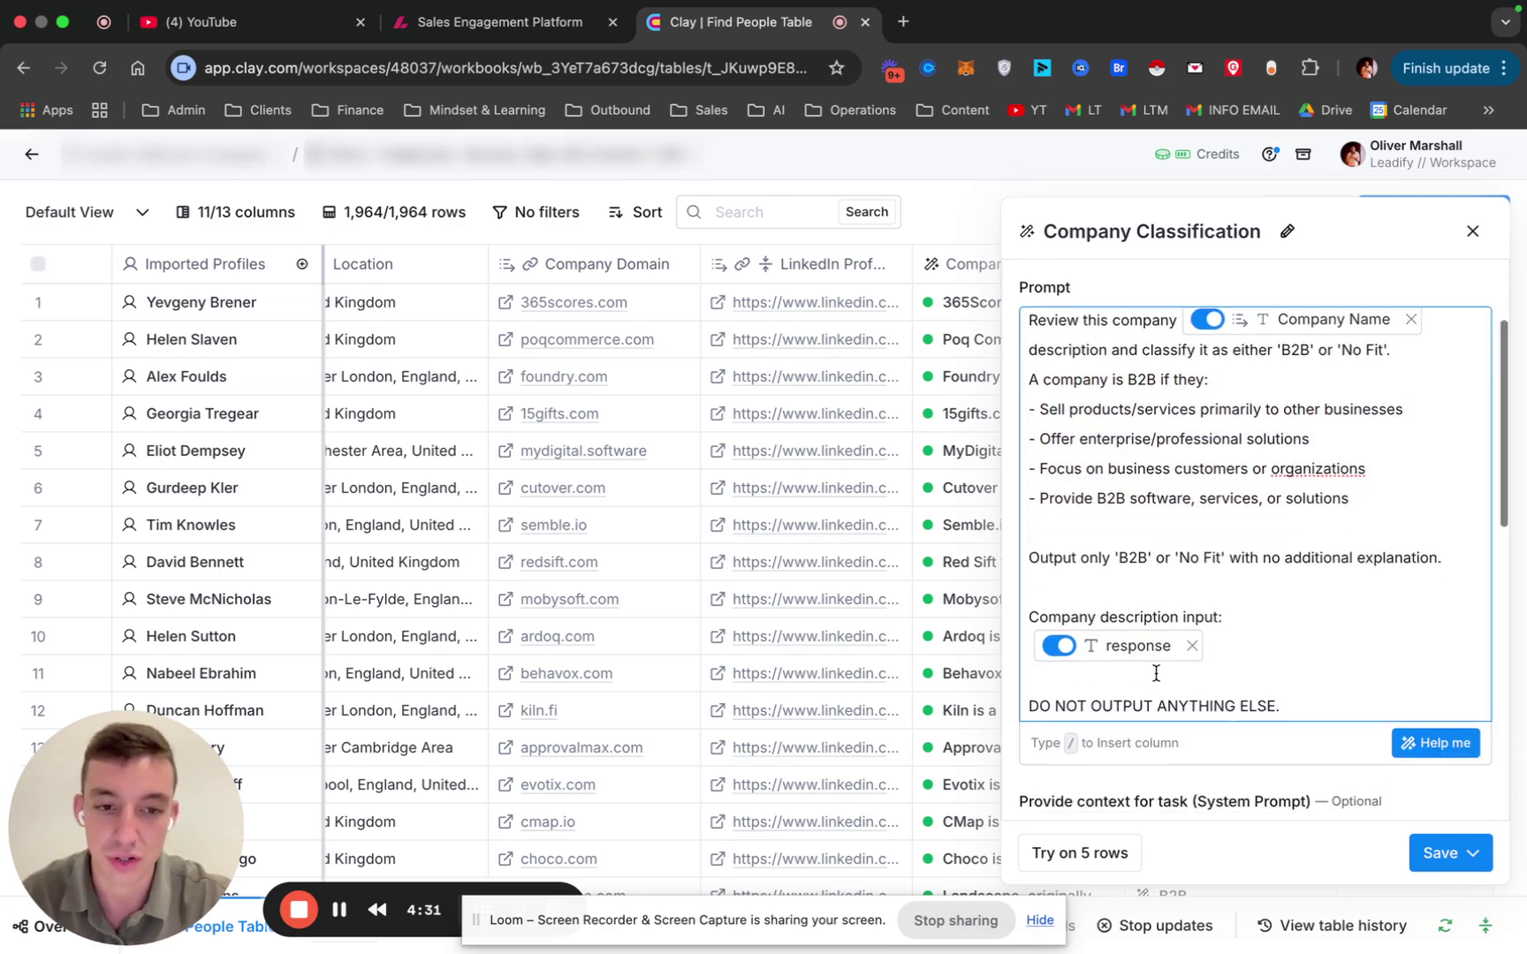
{"action": "left_click_drag", "start_coordinate": [1111, 565], "coordinate": [1244, 563]}
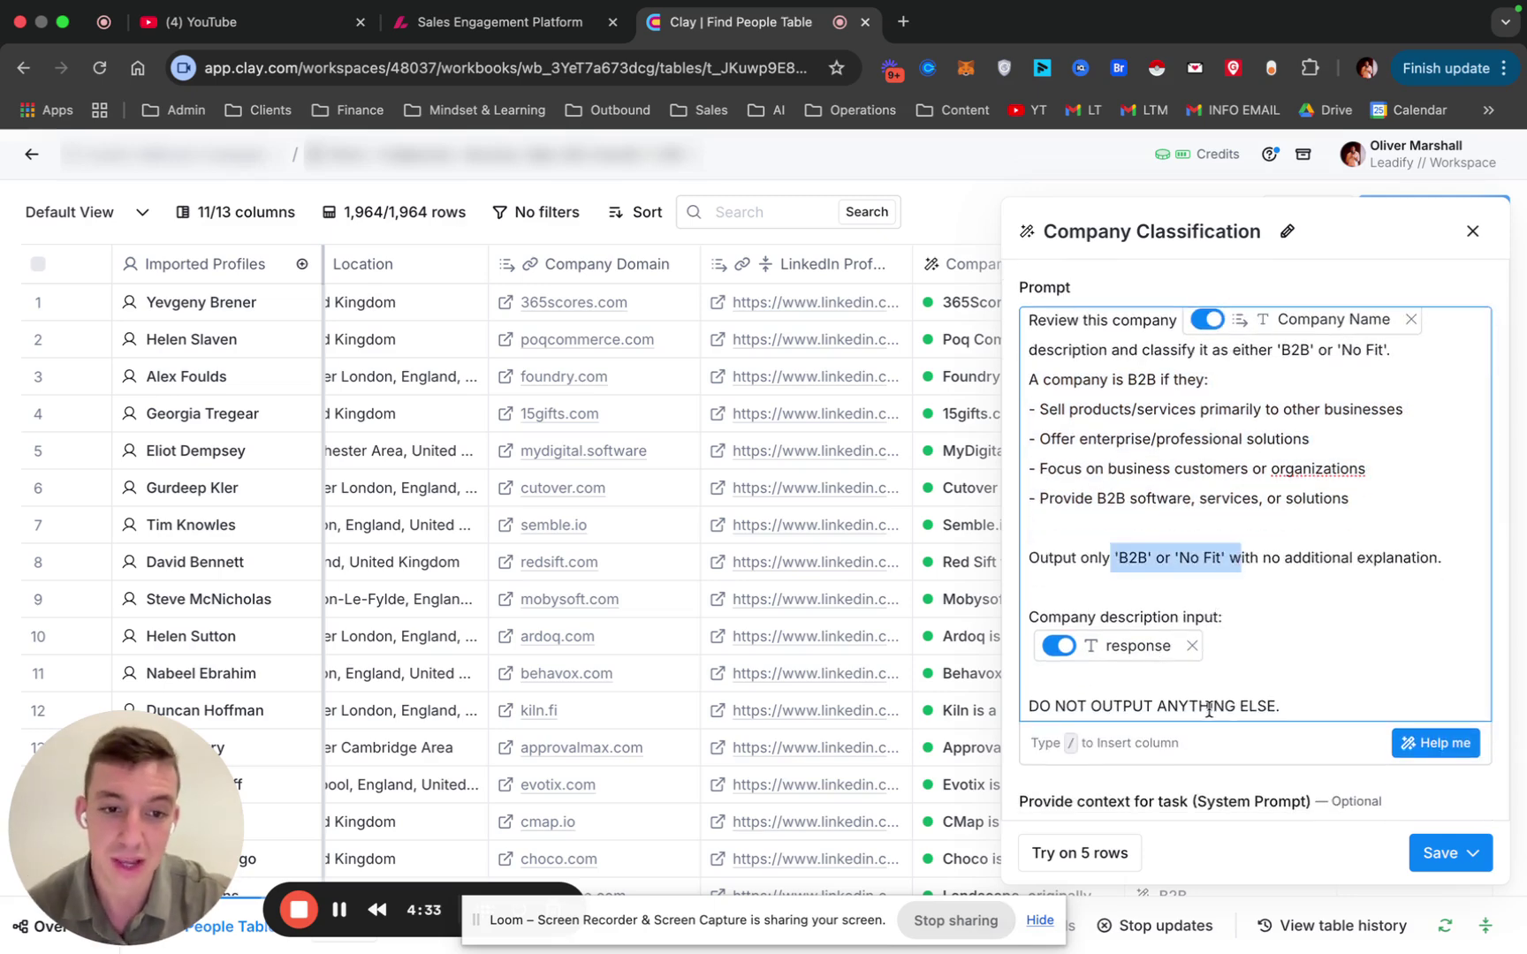
{"action": "left_click_drag", "start_coordinate": [1289, 707], "coordinate": [1052, 707]}
{"action": "mouse_move", "coordinate": [1102, 655]}
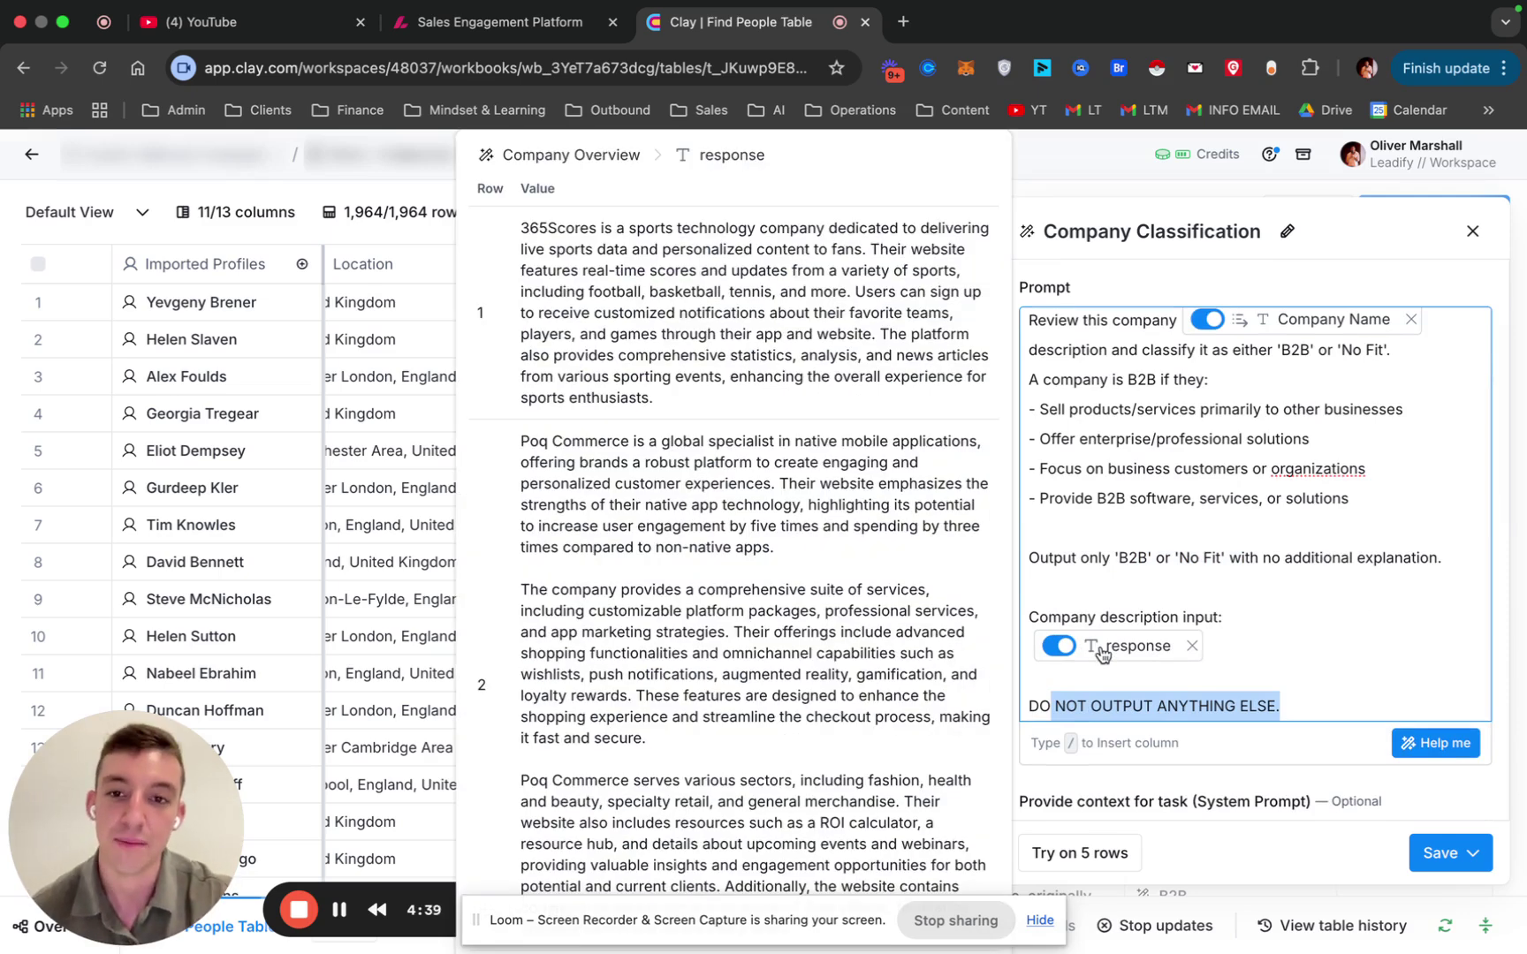
{"action": "scroll", "coordinate": [1350, 526], "scroll_direction": "down", "scroll_amount": 3}
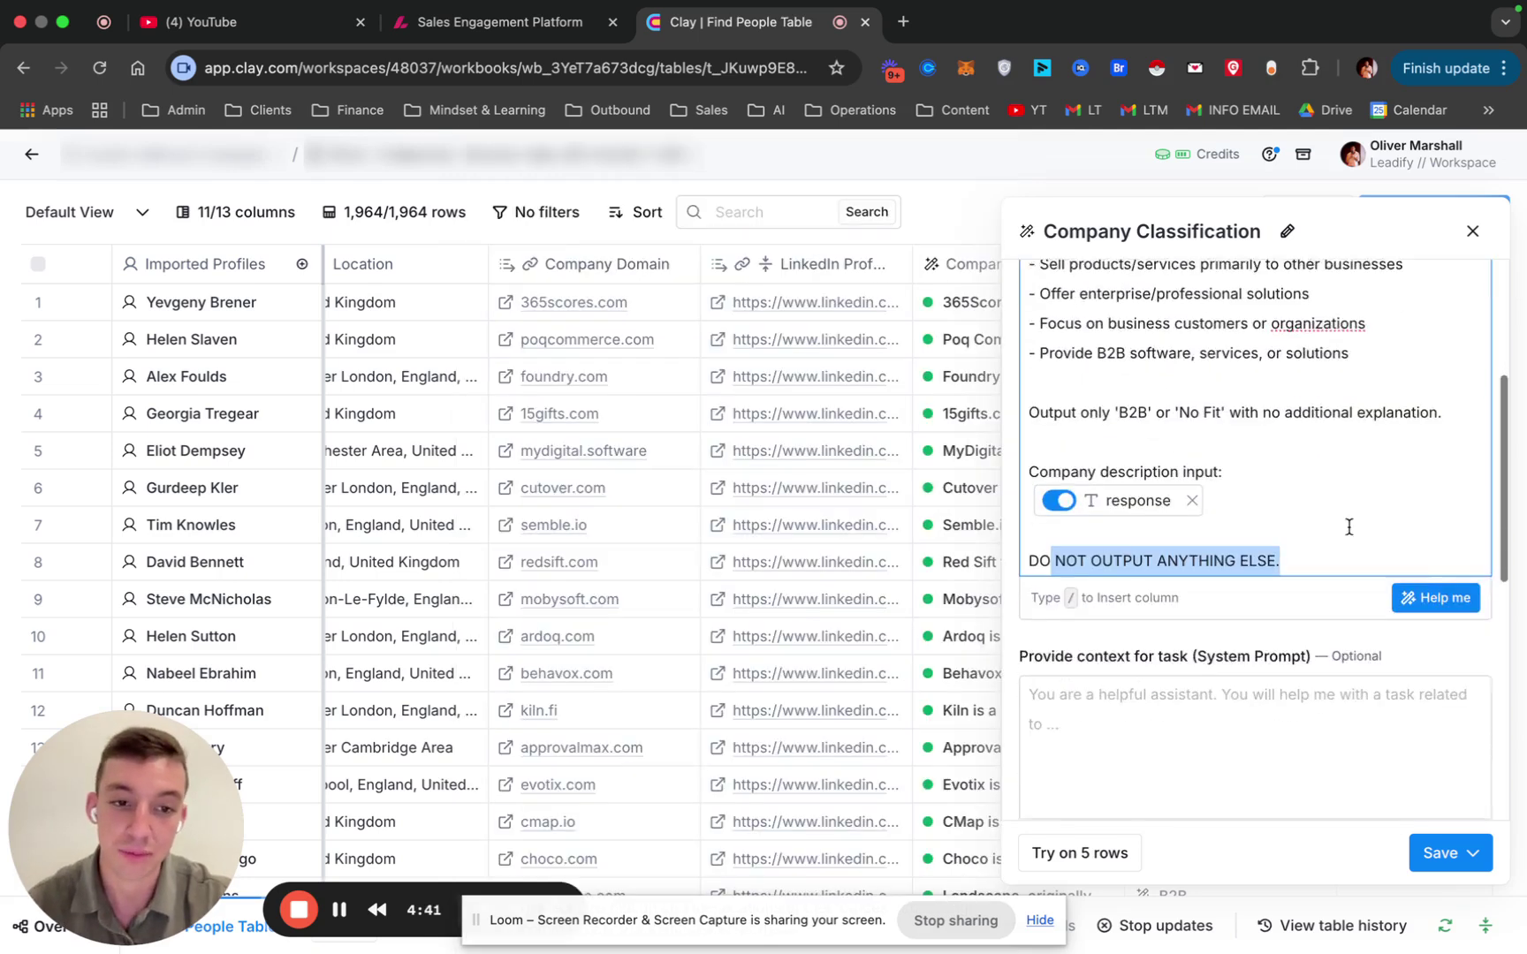
{"action": "left_click", "coordinate": [1313, 487]}
{"action": "scroll", "coordinate": [1374, 647], "scroll_direction": "down", "scroll_amount": 10}
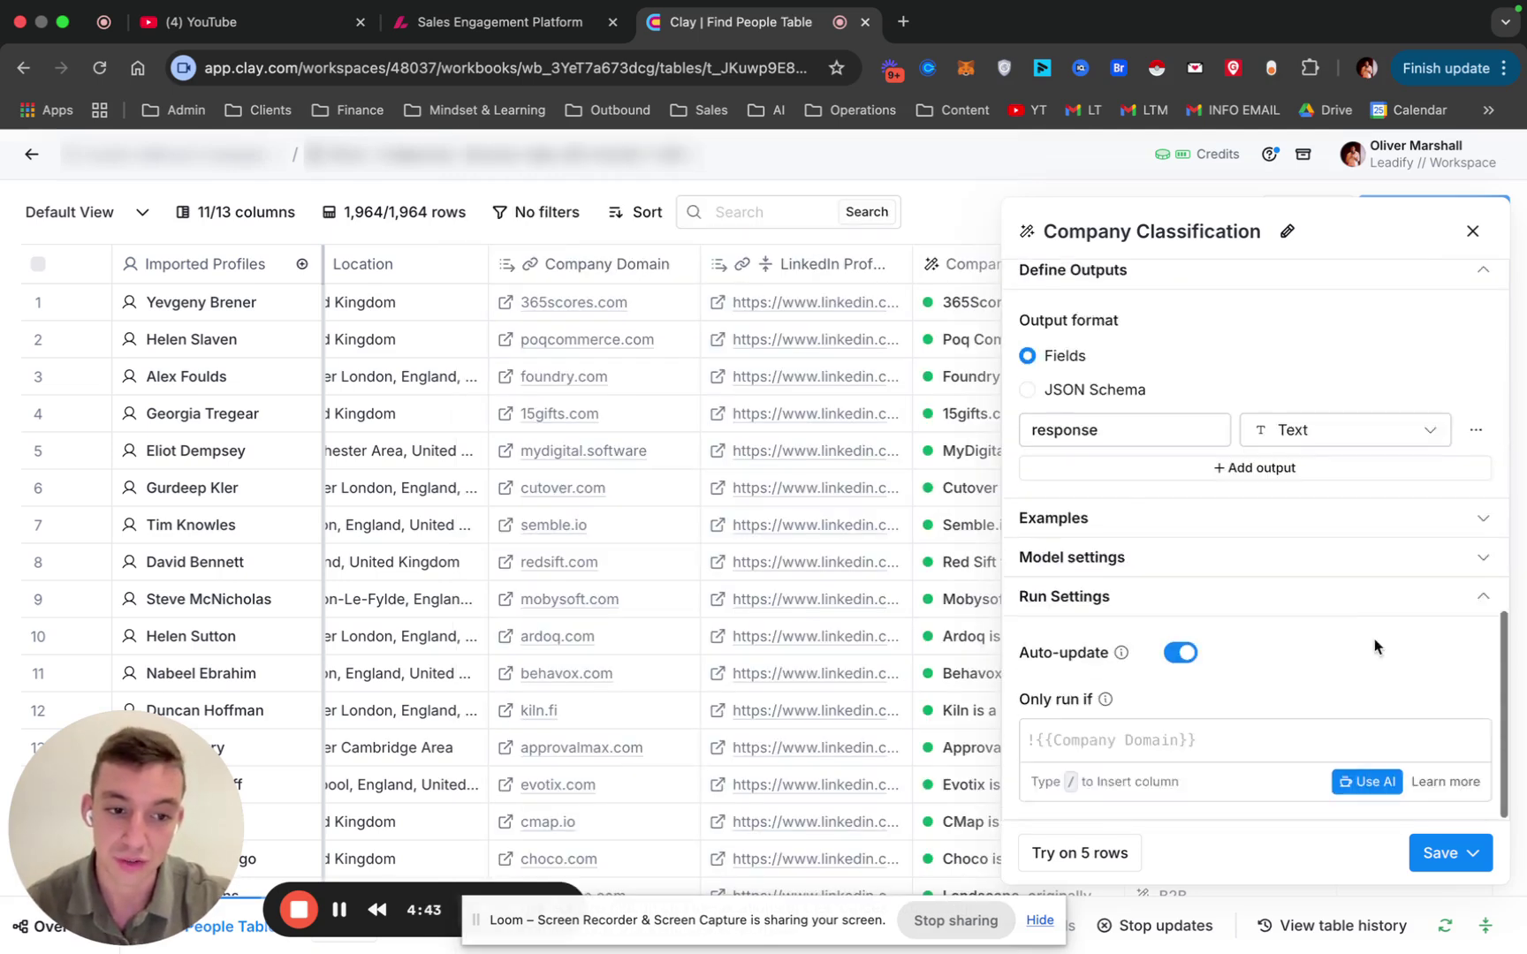
{"action": "scroll", "coordinate": [1375, 531], "scroll_direction": "up", "scroll_amount": 10}
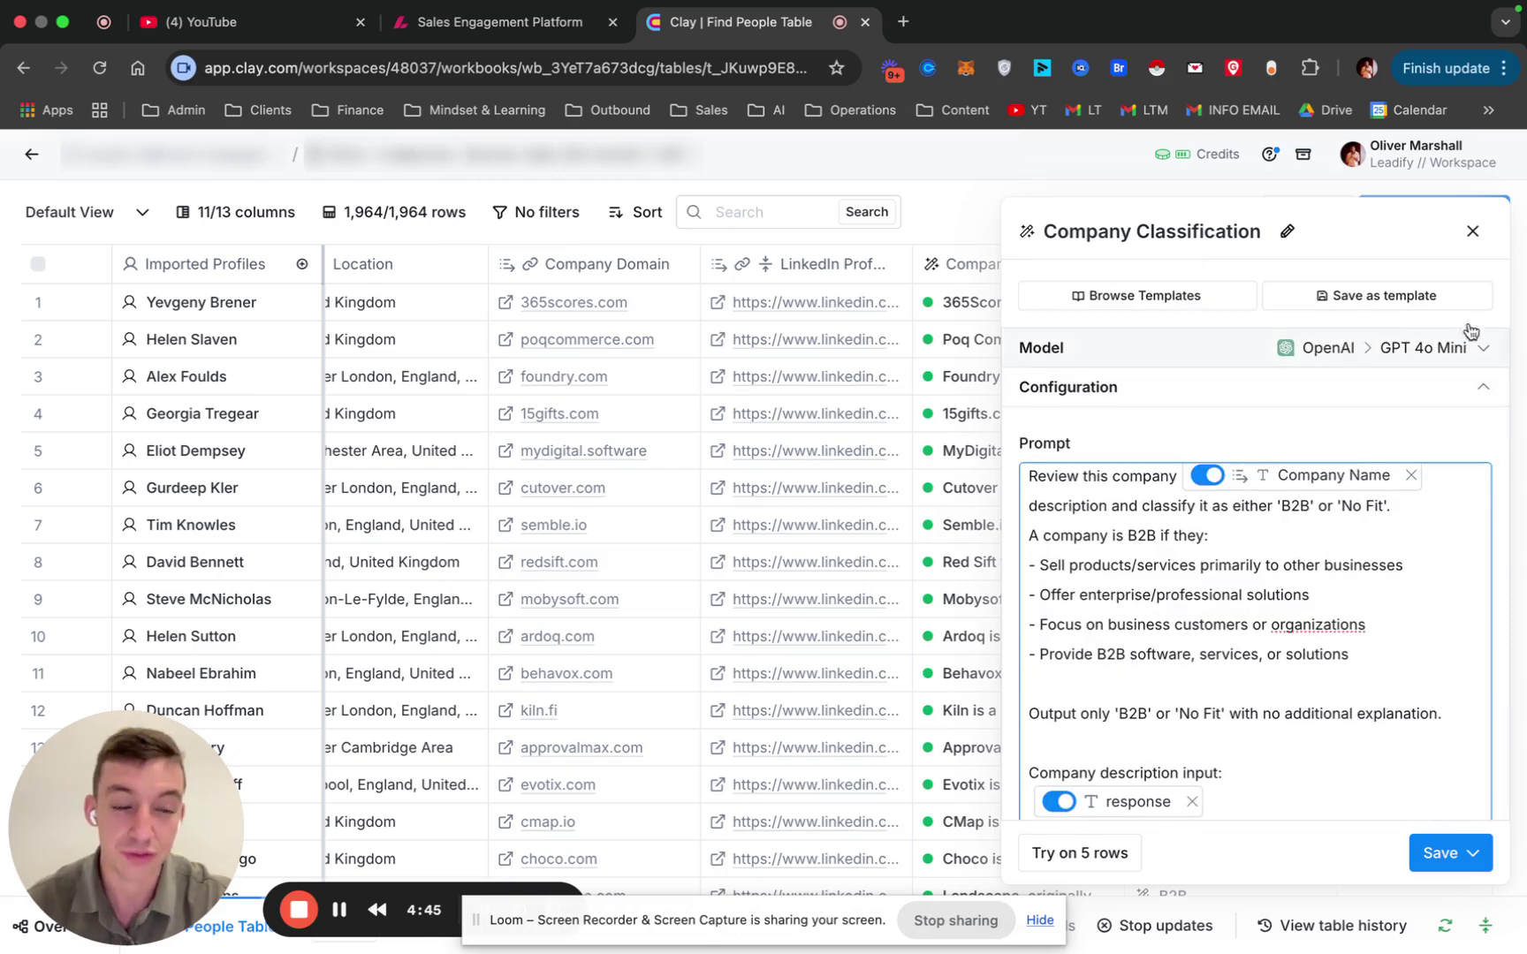
{"action": "left_click", "coordinate": [1472, 230]}
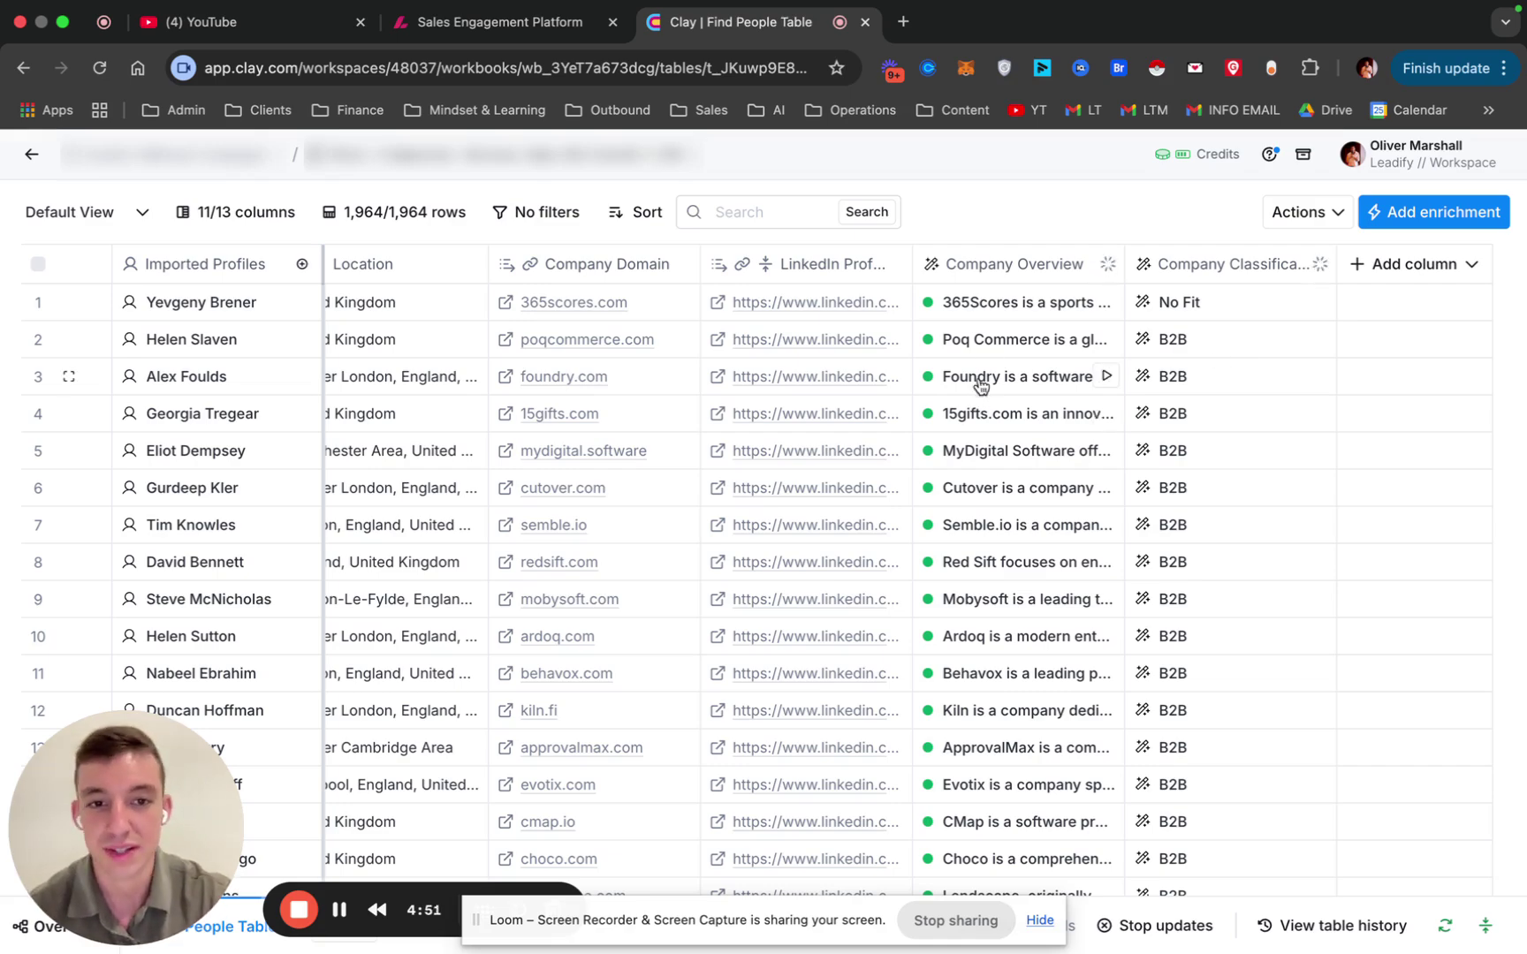
{"action": "scroll", "coordinate": [1241, 599], "scroll_direction": "down", "scroll_amount": 10}
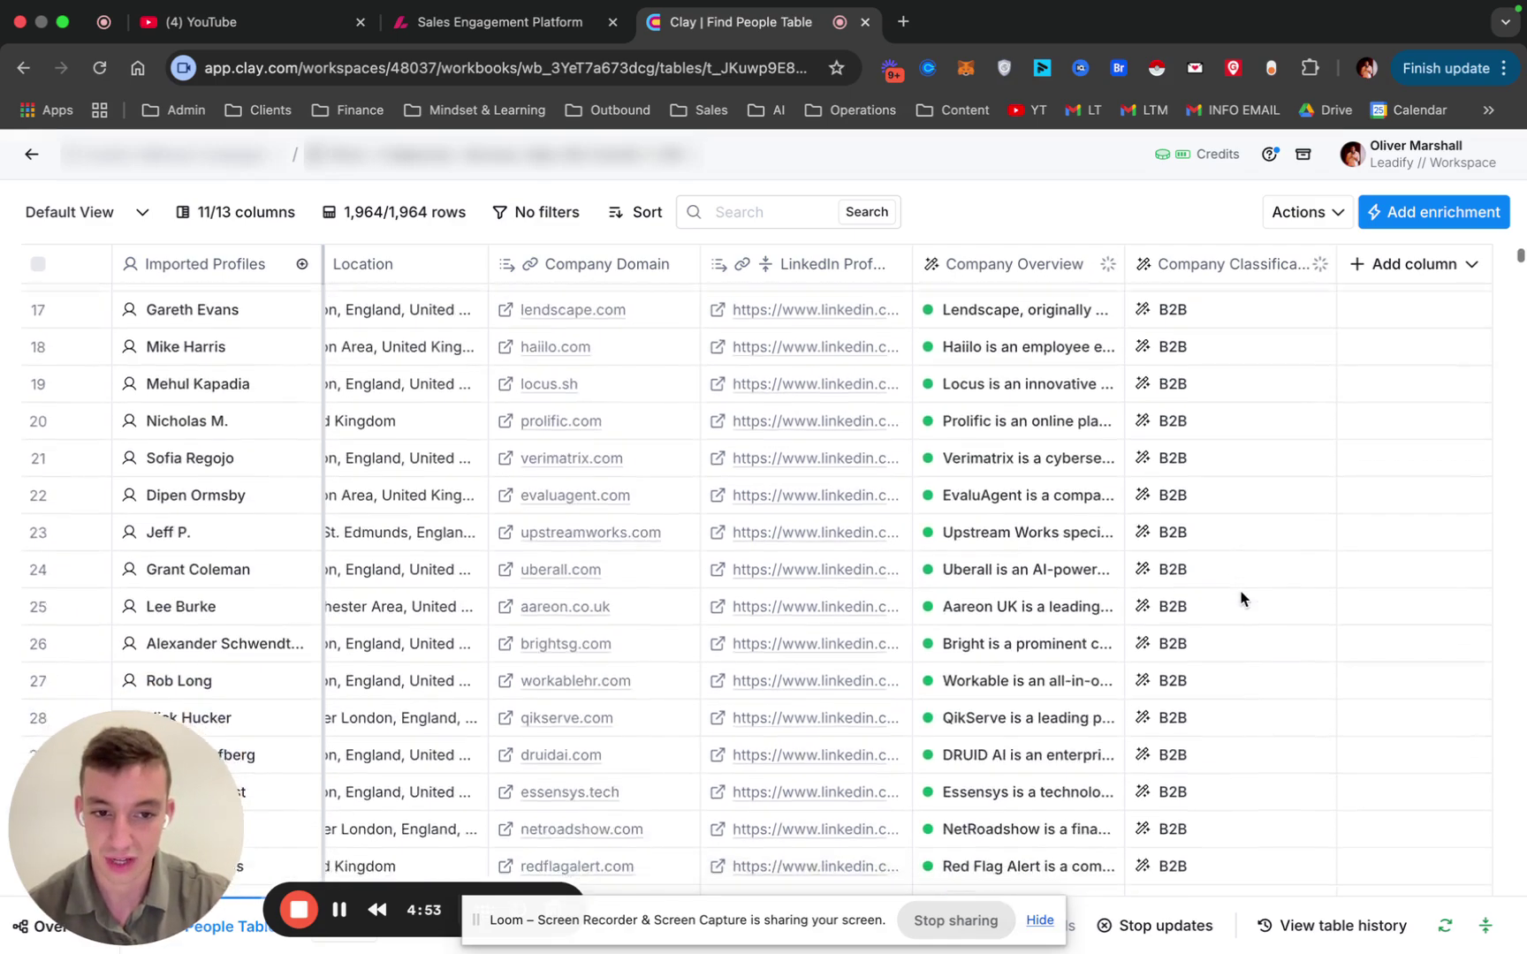
{"action": "scroll", "coordinate": [1241, 599], "scroll_direction": "down", "scroll_amount": 20}
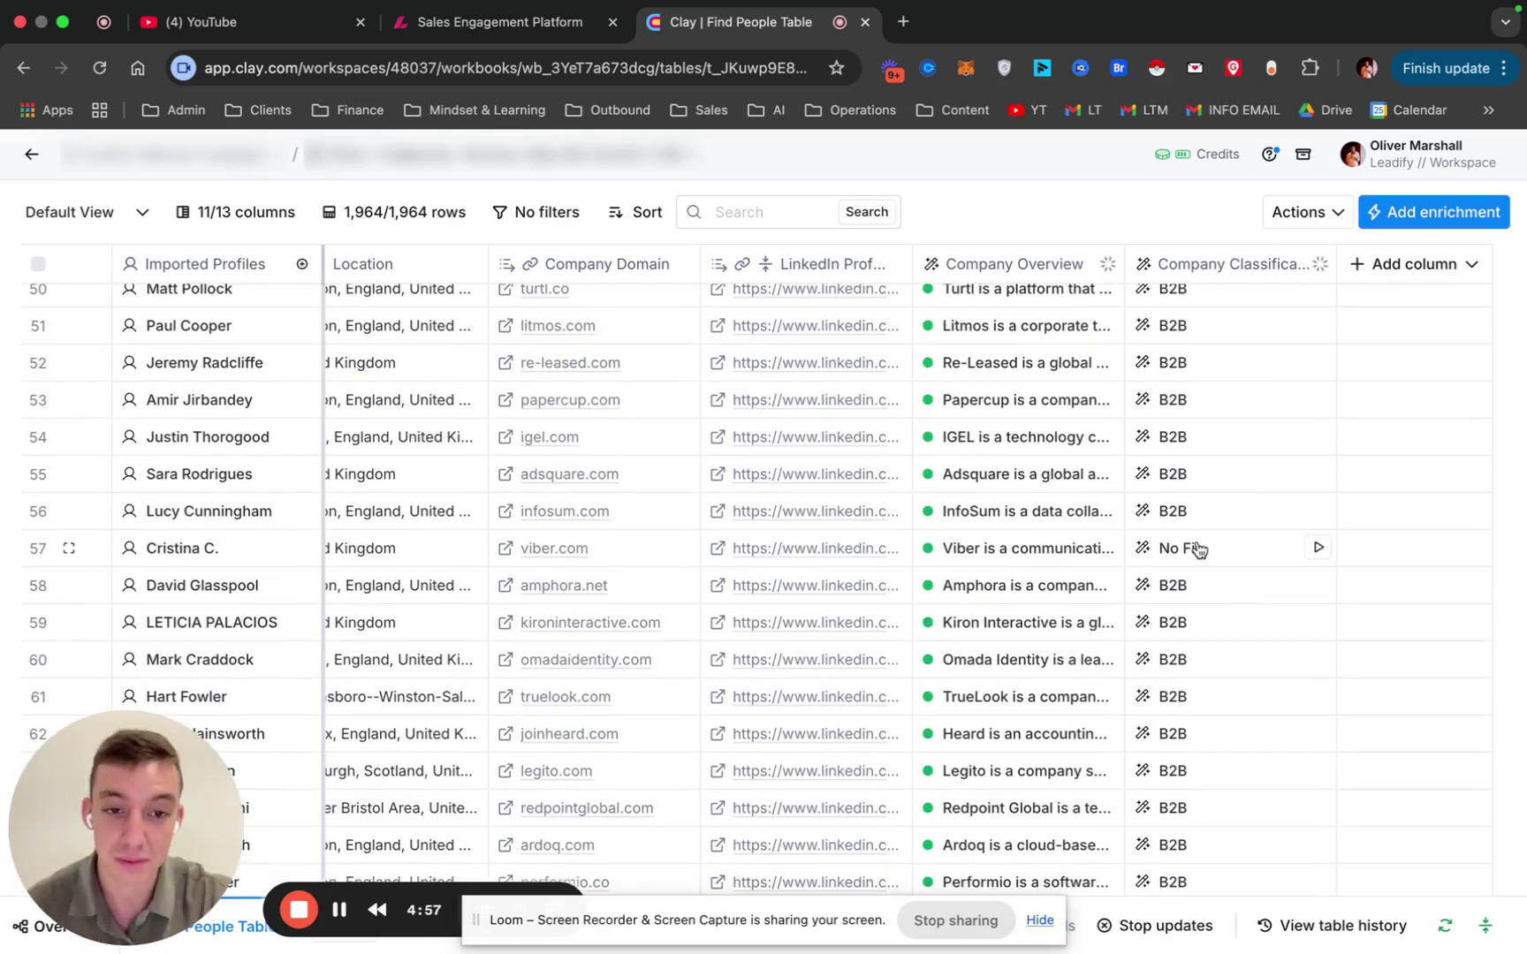
{"action": "left_click", "coordinate": [997, 550]}
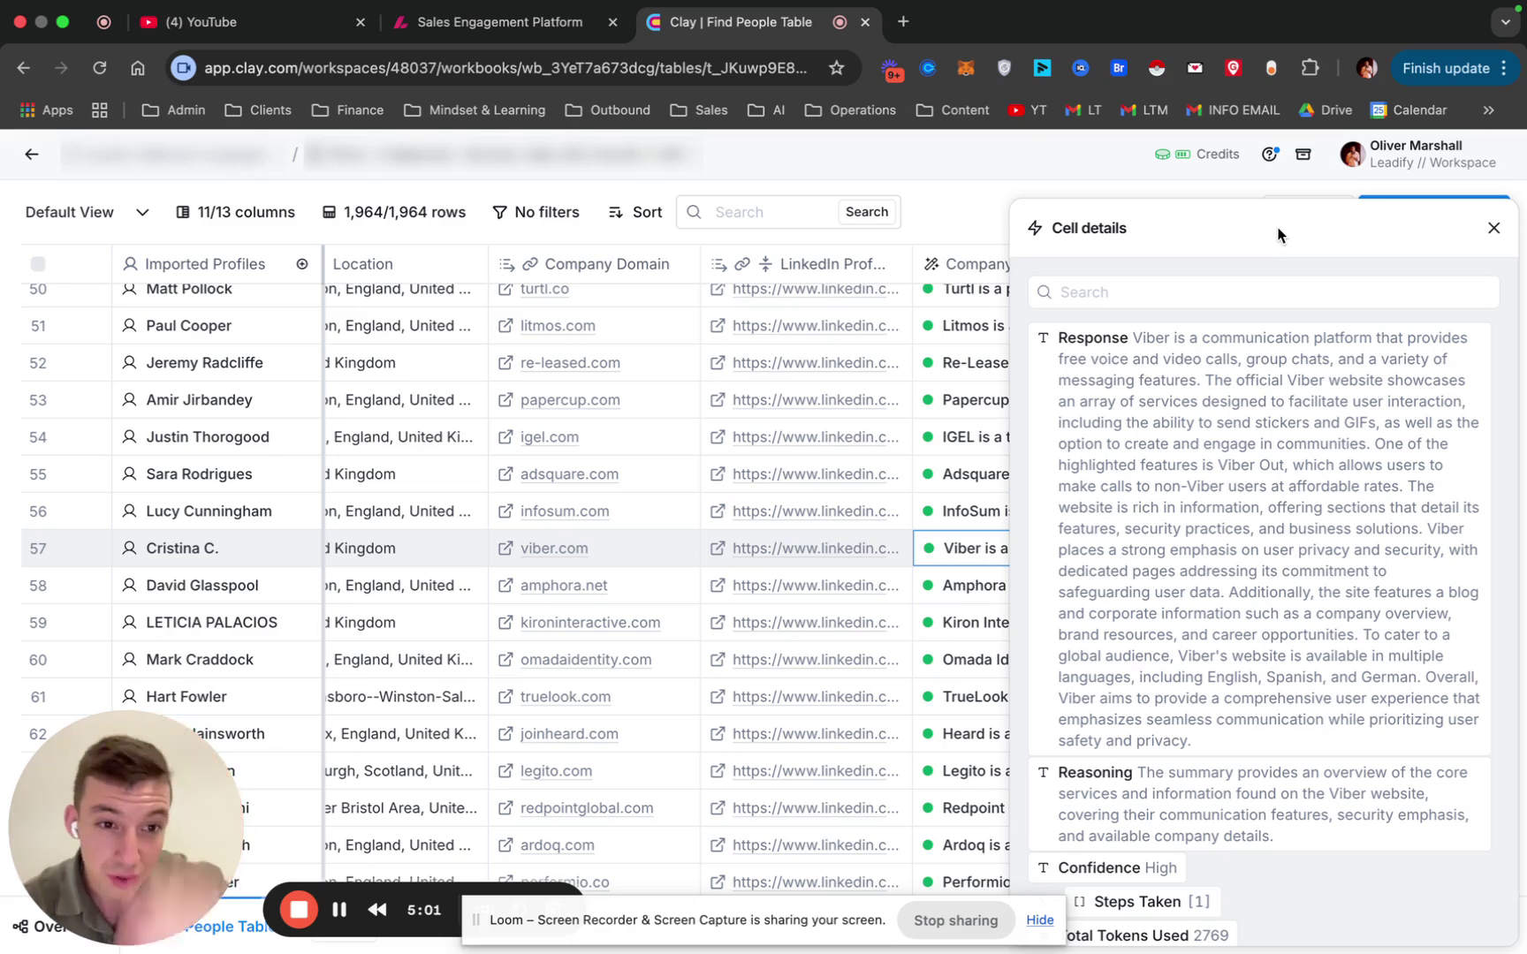
{"action": "mouse_move", "coordinate": [1275, 402]}
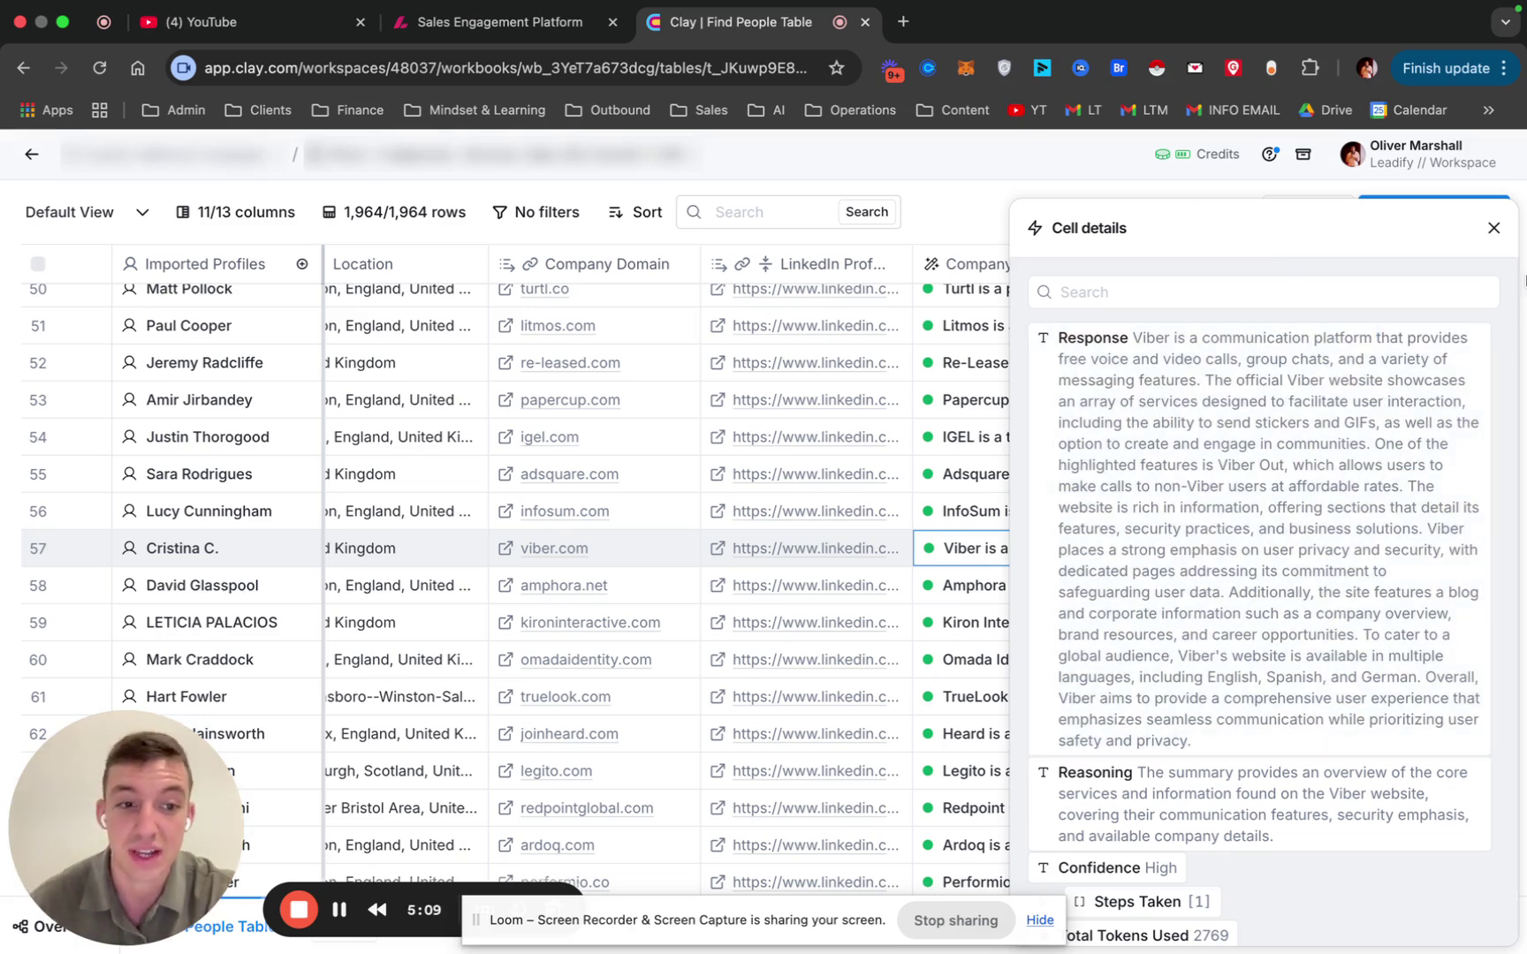
{"action": "left_click", "coordinate": [1493, 228]}
{"action": "scroll", "coordinate": [1056, 504], "scroll_direction": "up", "scroll_amount": 20}
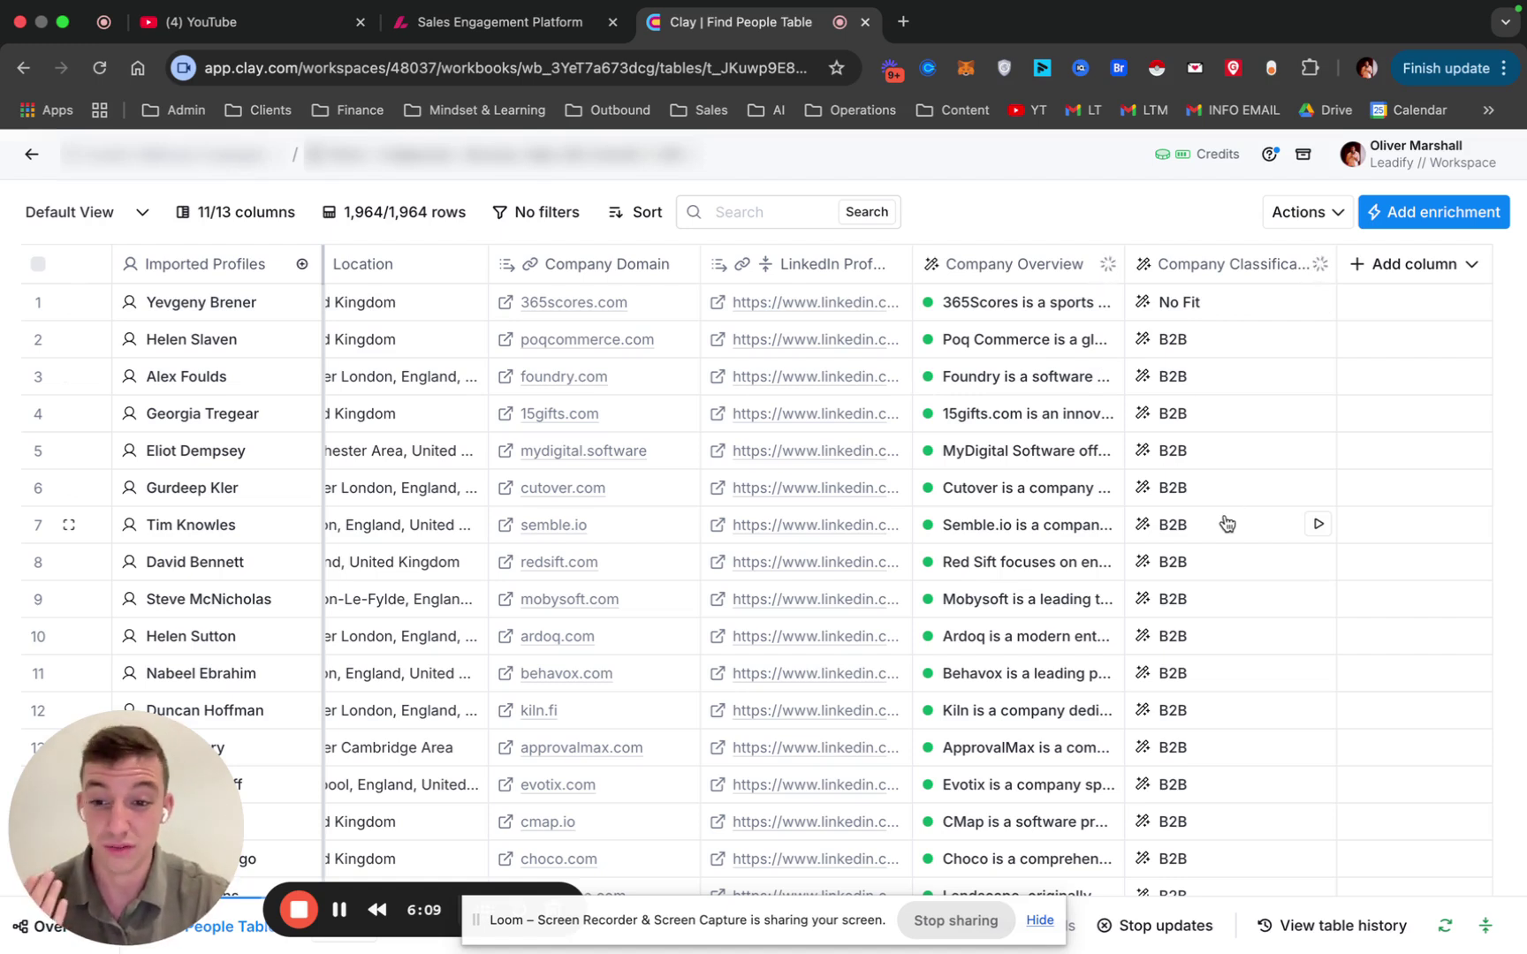
{"action": "scroll", "coordinate": [1227, 523], "scroll_direction": "left", "scroll_amount": 2}
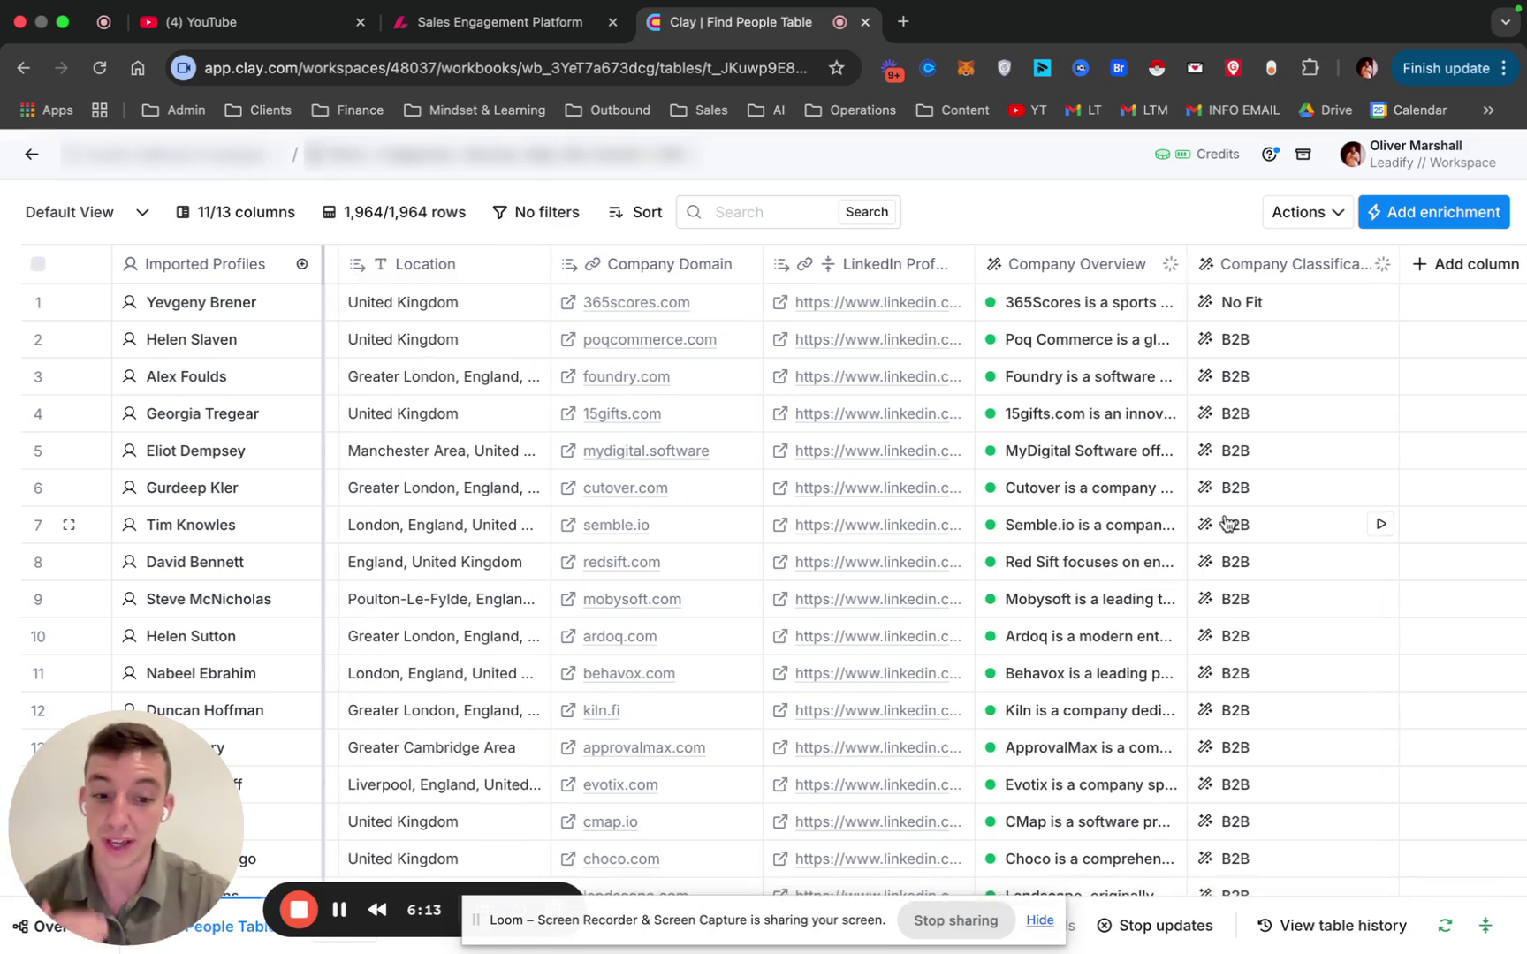
{"action": "scroll", "coordinate": [1226, 523], "scroll_direction": "right", "scroll_amount": 2}
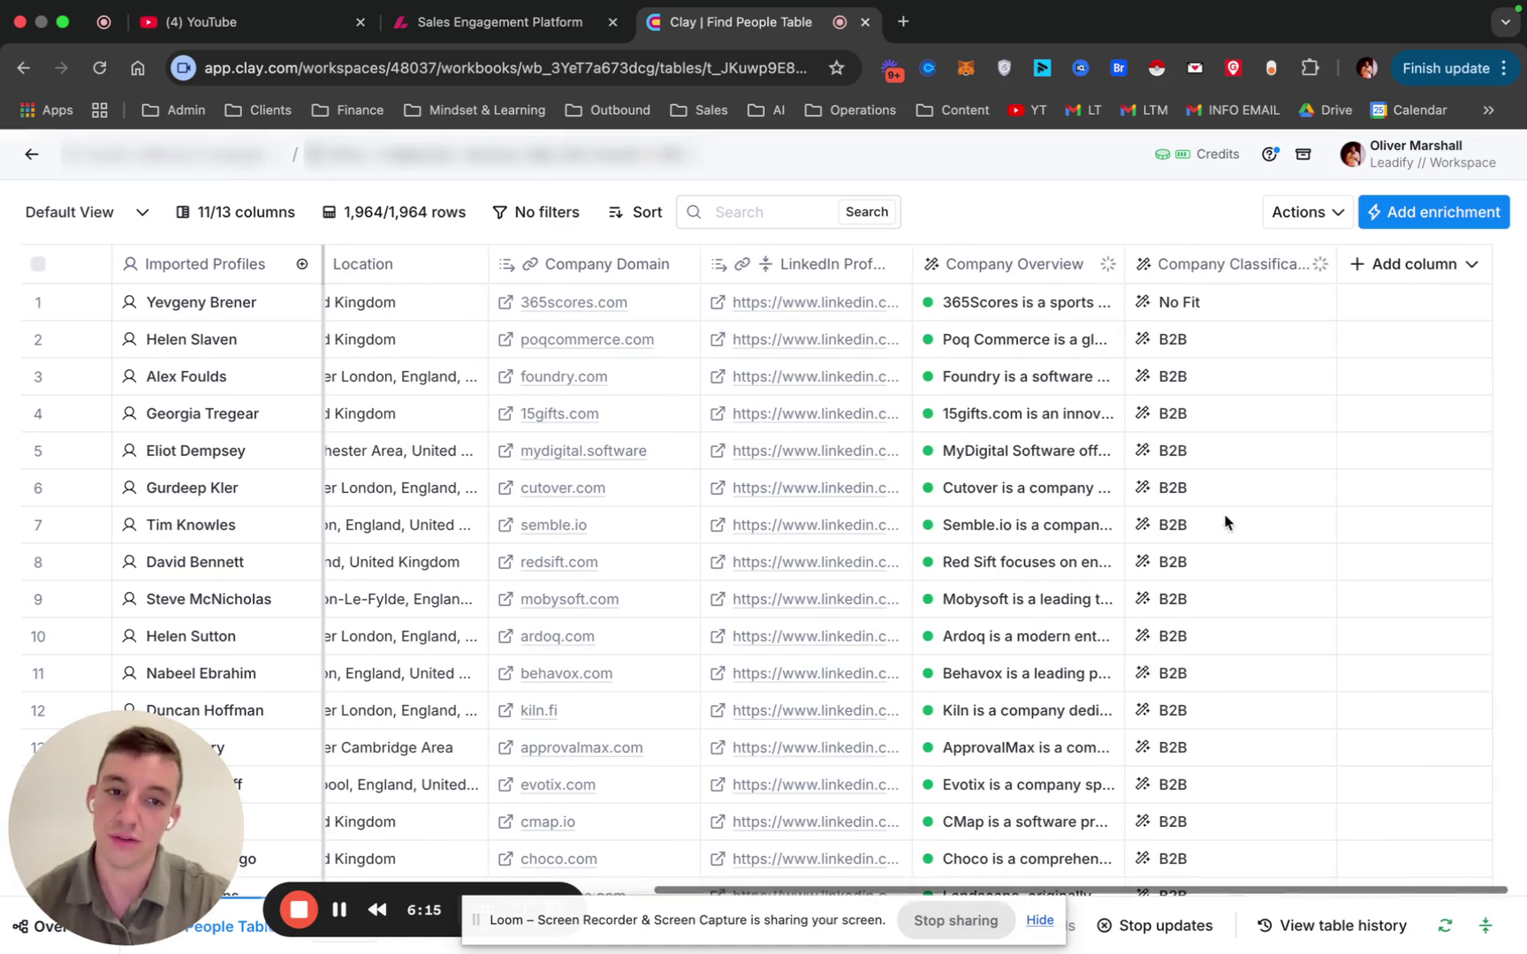
{"action": "scroll", "coordinate": [1227, 522], "scroll_direction": "left", "scroll_amount": 3}
{"action": "scroll", "coordinate": [1226, 521], "scroll_direction": "right", "scroll_amount": 1}
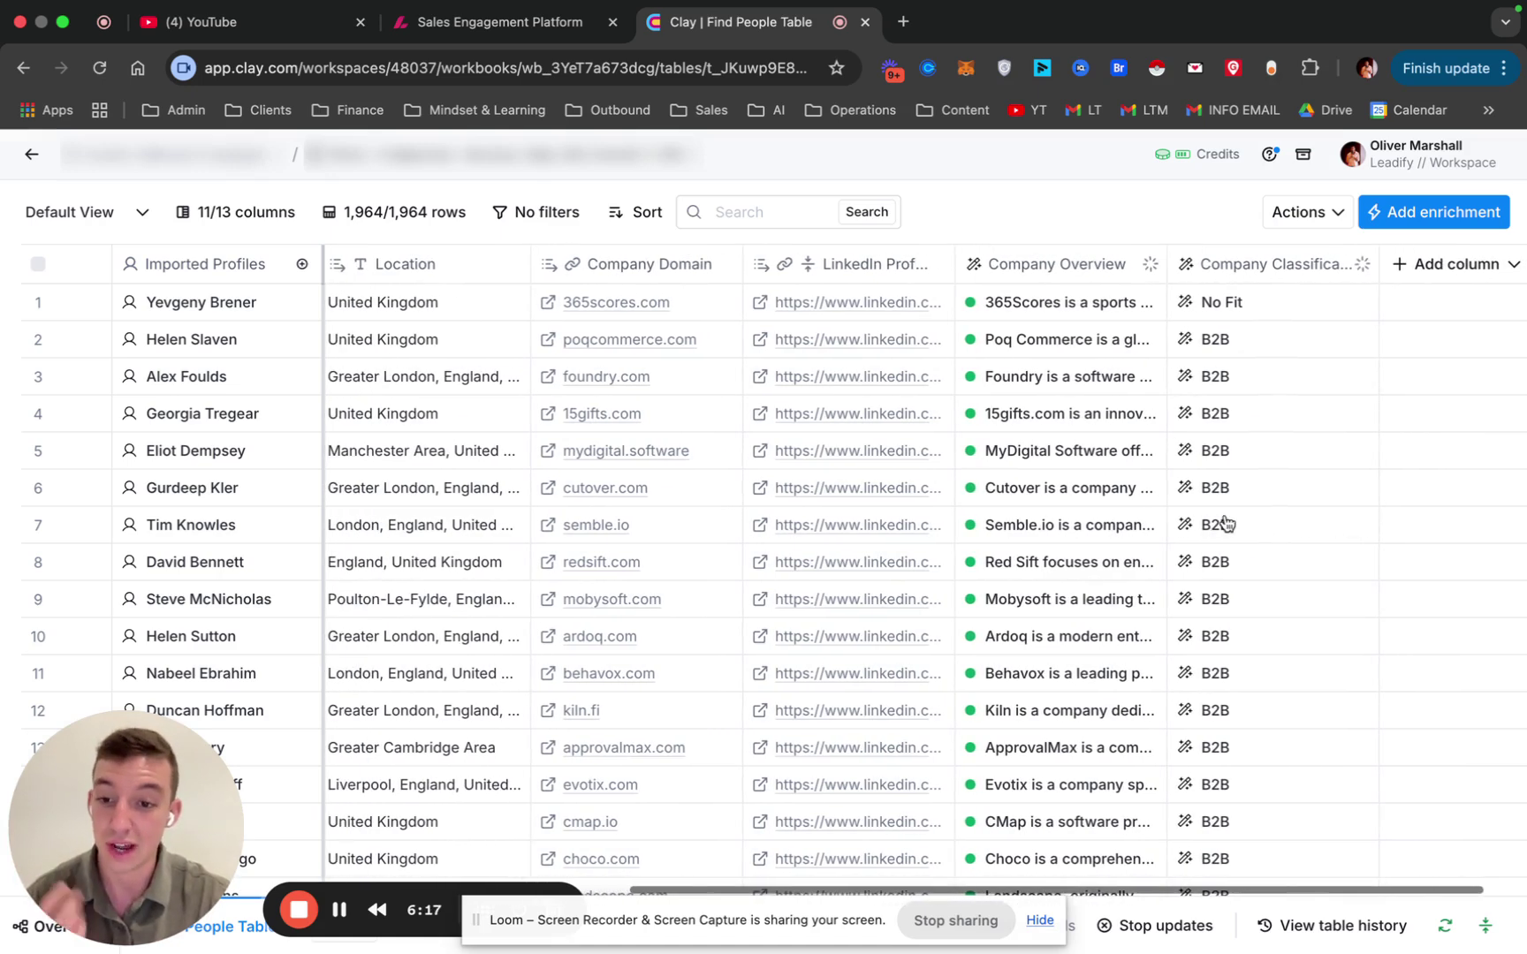